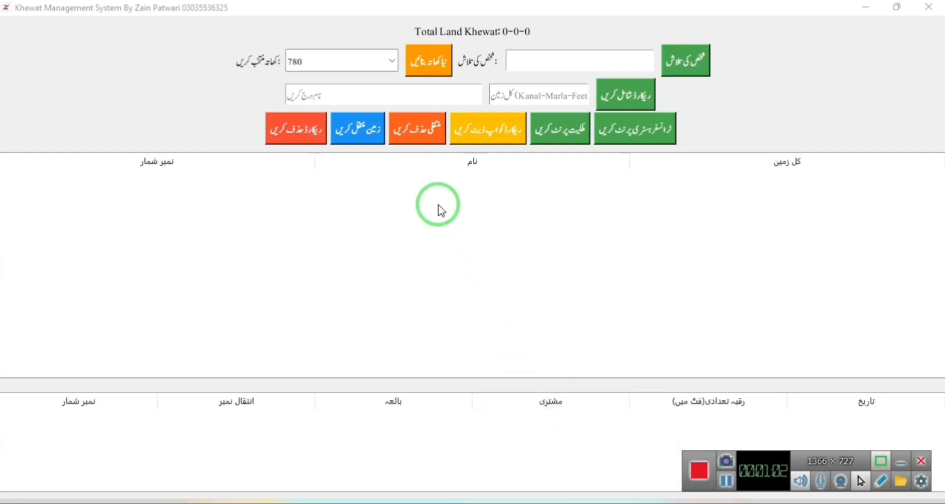
Try creating khata 123, dismiss the already-exists warning, and open khata 123 from the dropdown.
{"action": "left_click", "coordinate": [429, 59]}
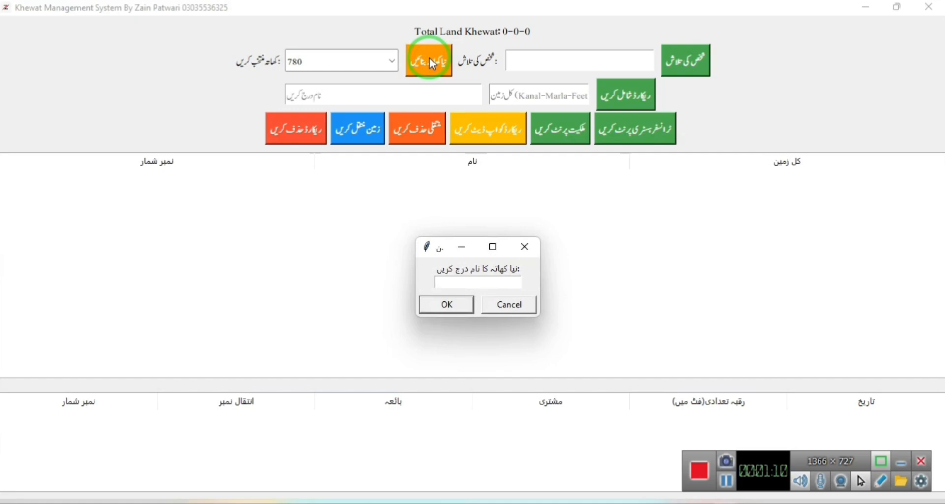
{"action": "type", "text": "123"}
{"action": "left_click", "coordinate": [445, 304]}
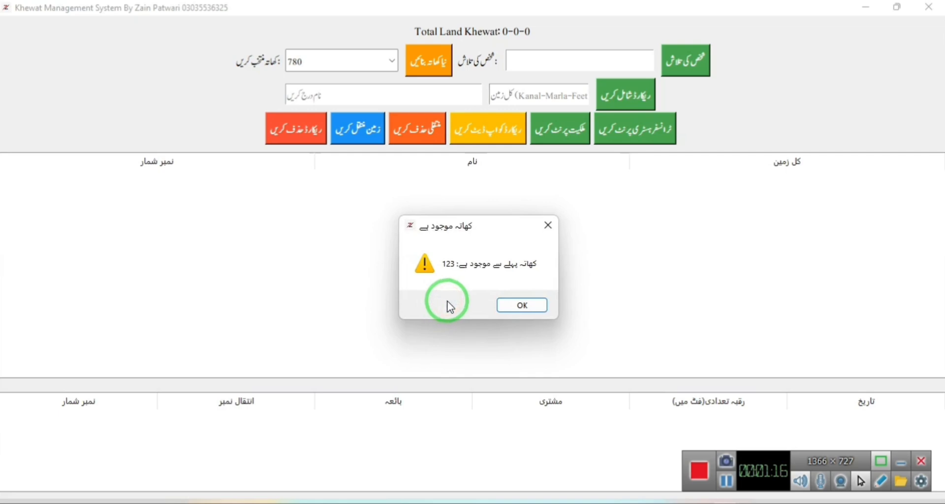
{"action": "left_click", "coordinate": [520, 305]}
{"action": "left_click", "coordinate": [391, 64]}
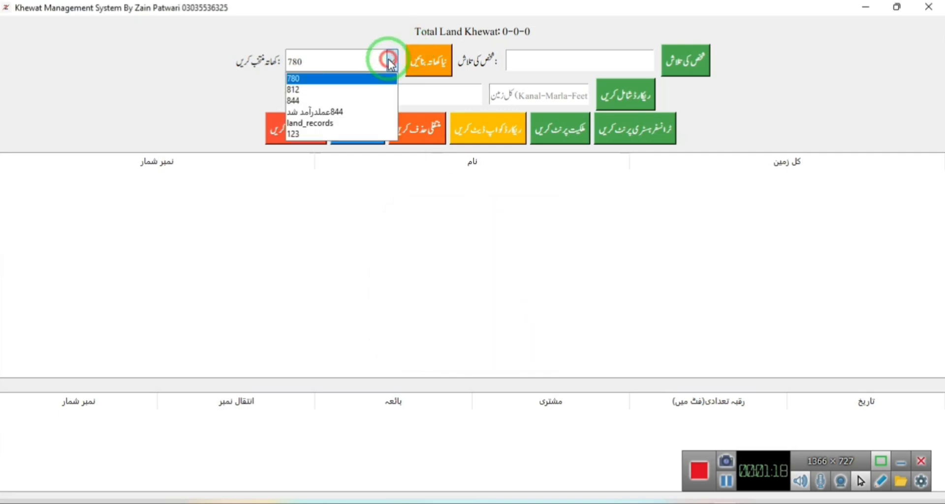
{"action": "left_click", "coordinate": [339, 139]}
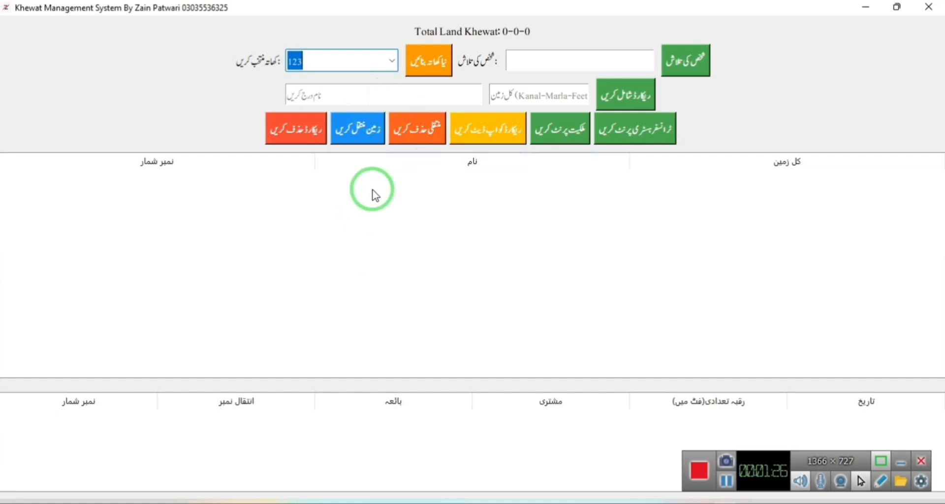
Switch input to Urdu and add the first owner's name with 100-0-0 land.
{"action": "left_click", "coordinate": [361, 93]}
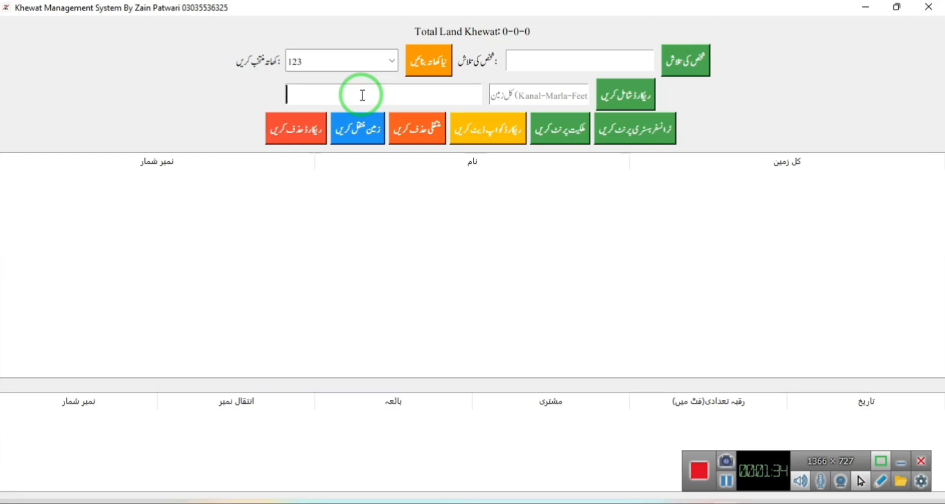
{"action": "key", "text": "super+space"}
{"action": "type", "text": "عبدالرشید"}
{"action": "key", "text": "Tab"}
{"action": "type", "text": "10"}
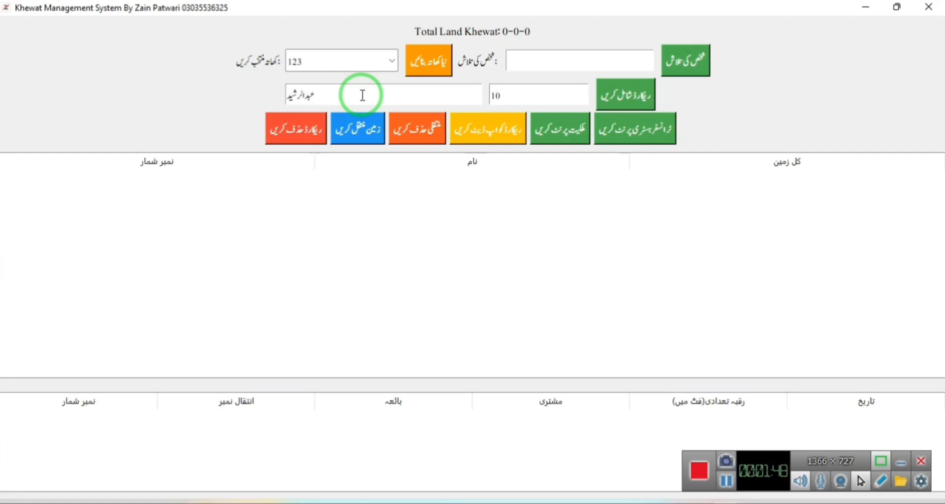
{"action": "type", "text": "0-0-0"}
{"action": "key", "text": "Tab"}
{"action": "key", "text": "space"}
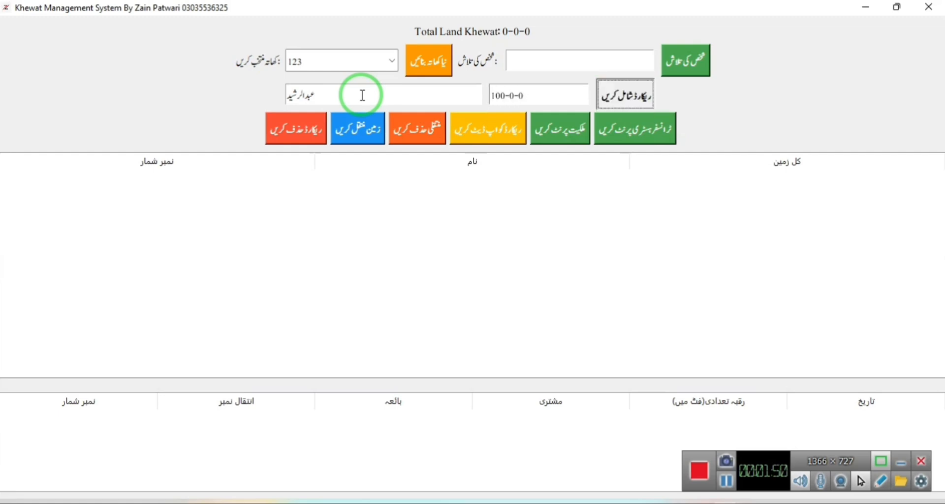
Add a second owner, also holding 100-0-0.
{"action": "left_click", "coordinate": [362, 95]}
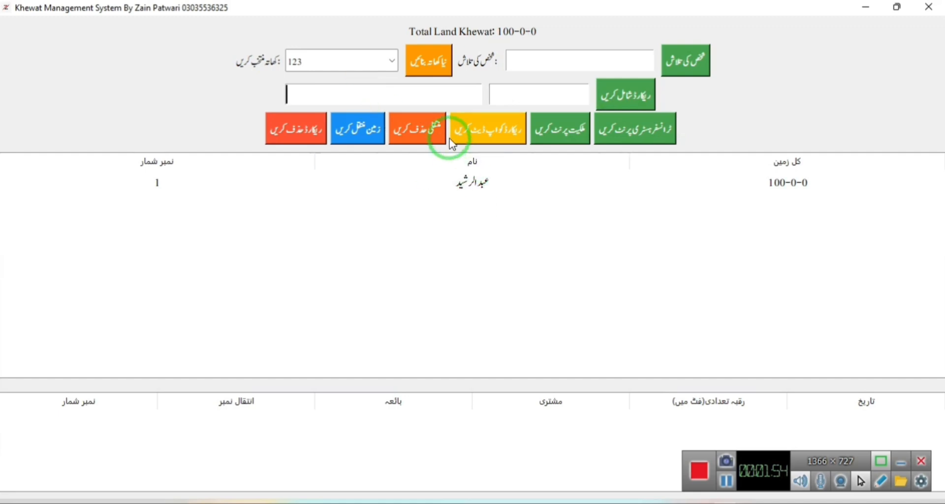
{"action": "key", "text": "Tab"}
{"action": "type", "text": "100-0-0"}
{"action": "key", "text": "Tab"}
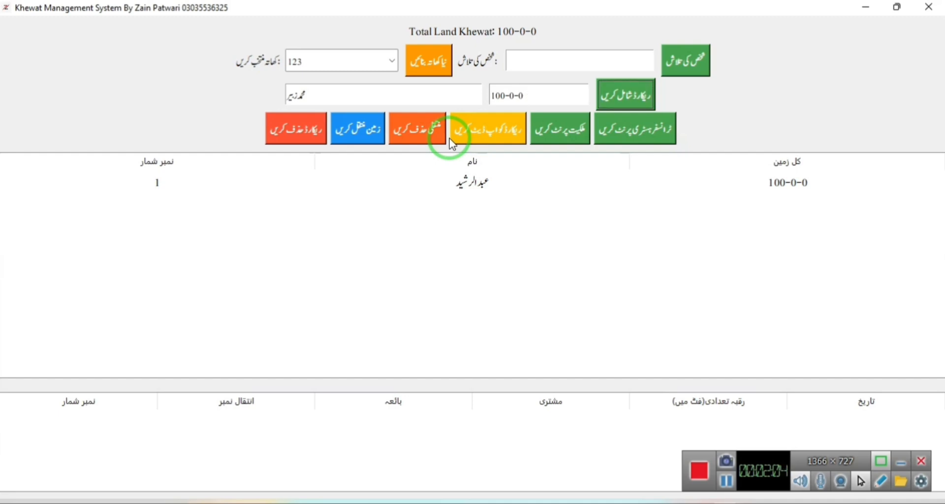
{"action": "key", "text": "Return"}
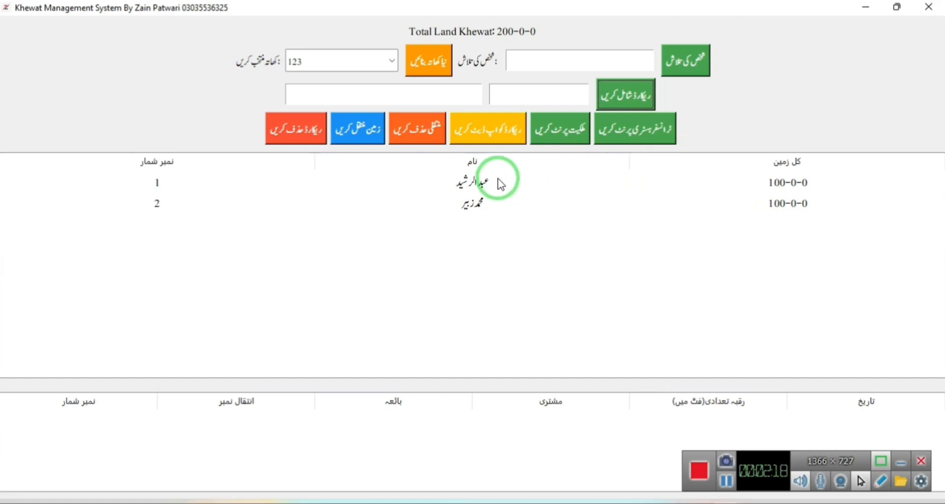
Start a land transfer from the second owner and add a new buyer by name.
{"action": "left_click", "coordinate": [468, 202]}
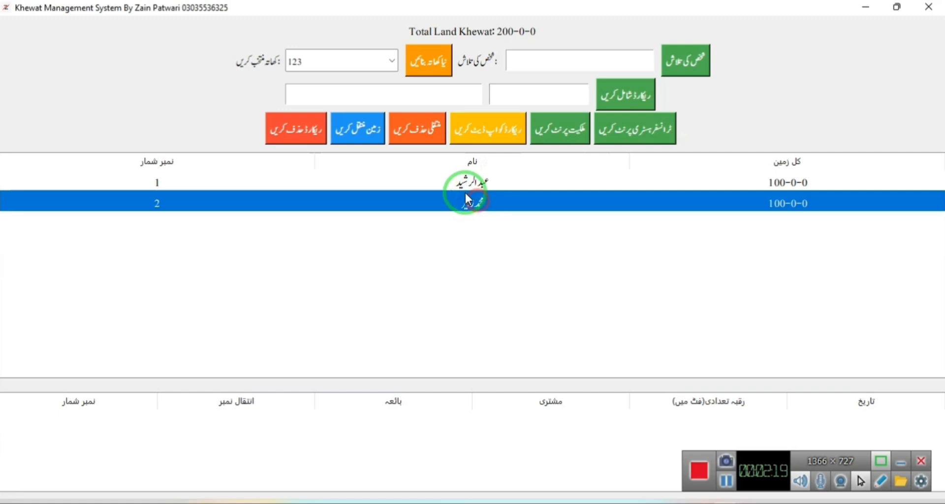
{"action": "left_click", "coordinate": [360, 135]}
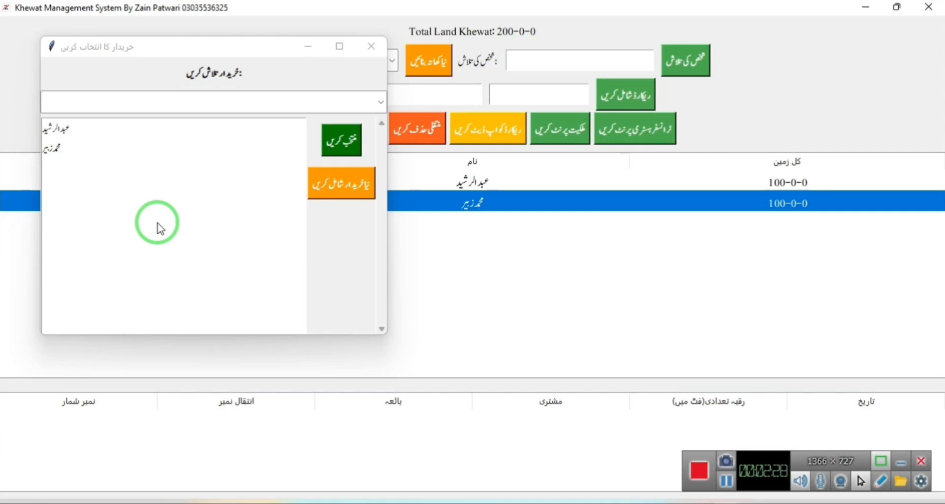
{"action": "left_click", "coordinate": [58, 129]}
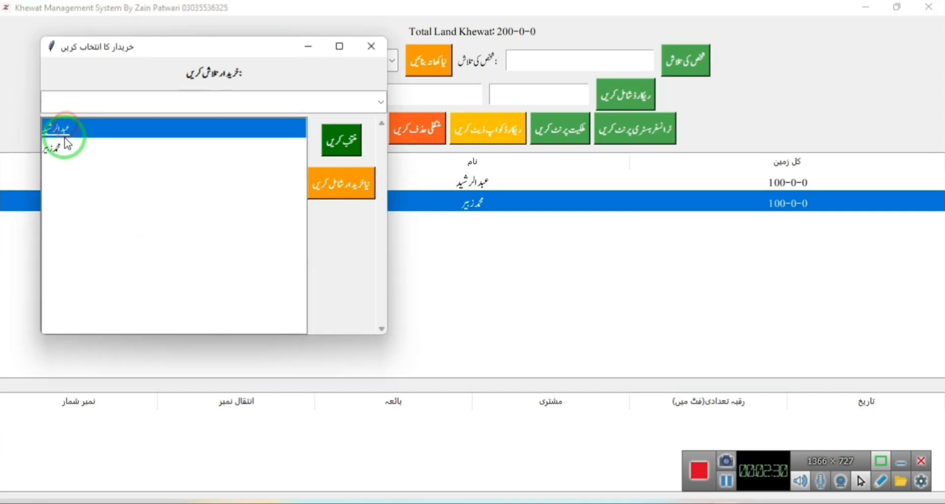
{"action": "left_click", "coordinate": [65, 148]}
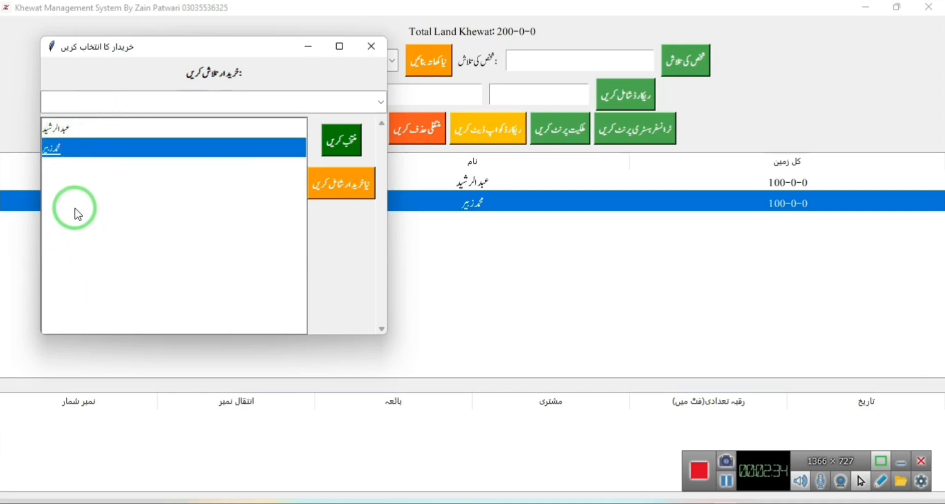
{"action": "left_click", "coordinate": [332, 186]}
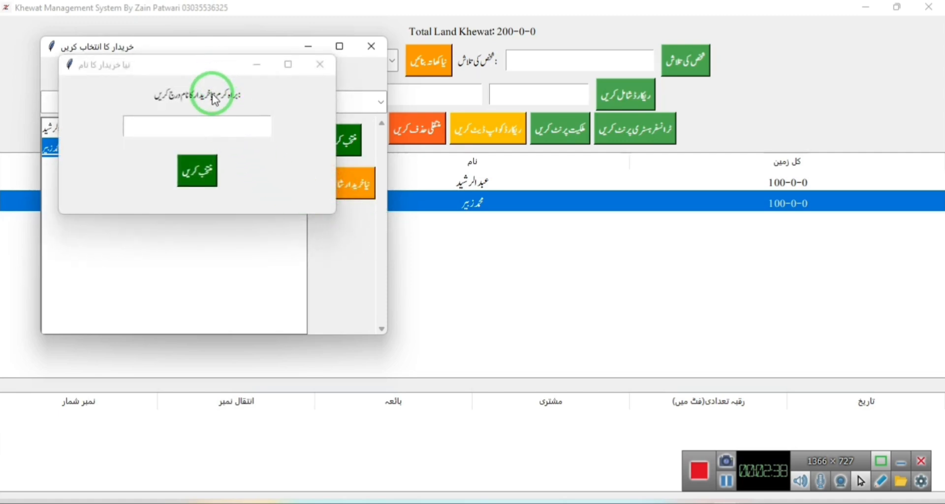
{"action": "left_click", "coordinate": [195, 123]}
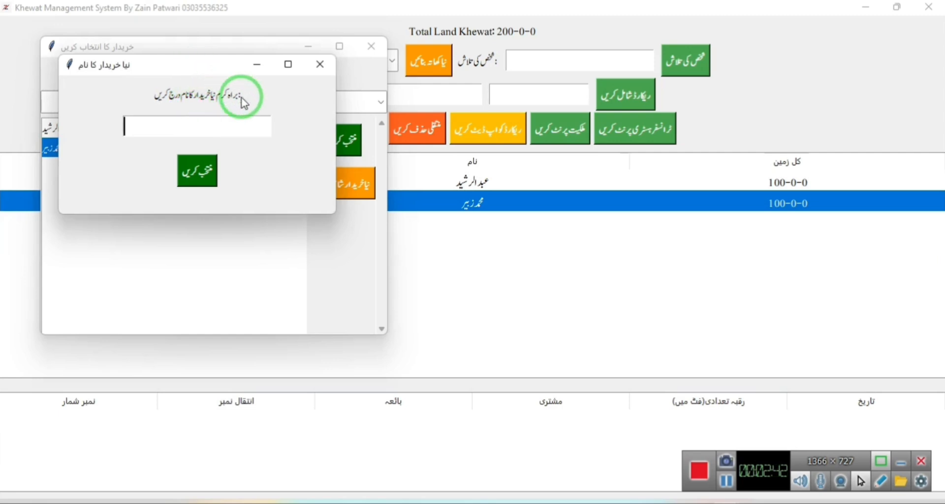
{"action": "key", "text": "Return"}
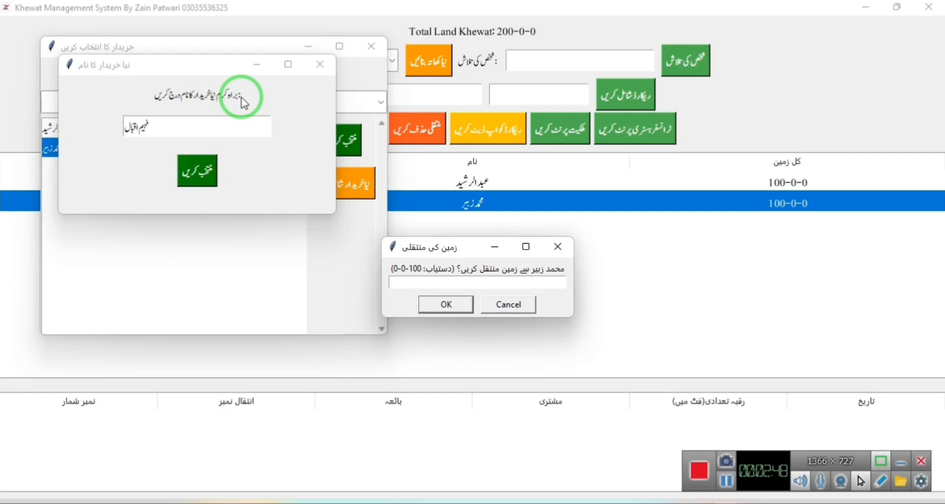
Transfer 50-0-0 to the new buyer as transfer number 1 and close the buyer window.
{"action": "type", "text": "50-0-0"}
{"action": "left_click", "coordinate": [459, 309]}
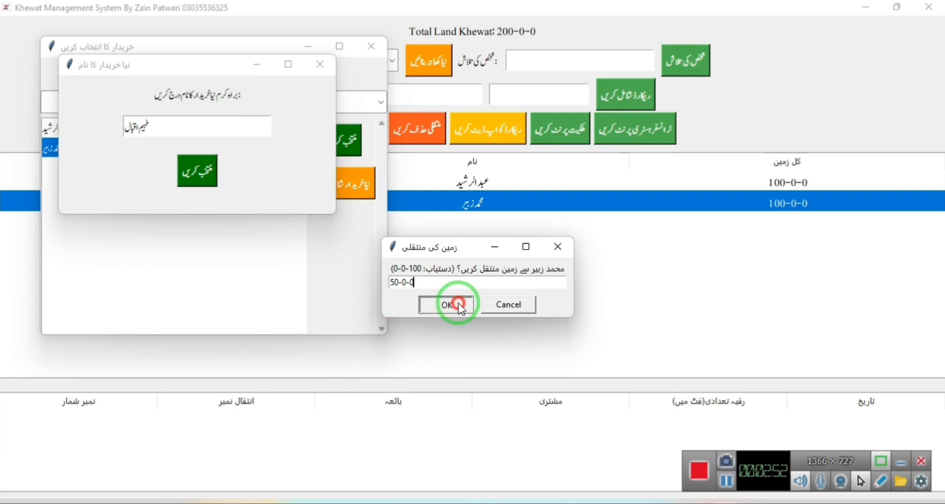
{"action": "left_click", "coordinate": [458, 285]}
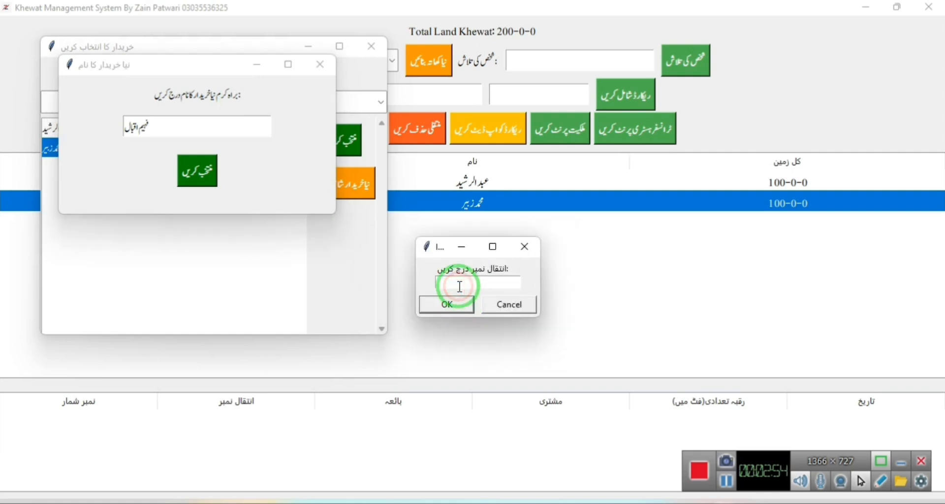
{"action": "type", "text": "1"}
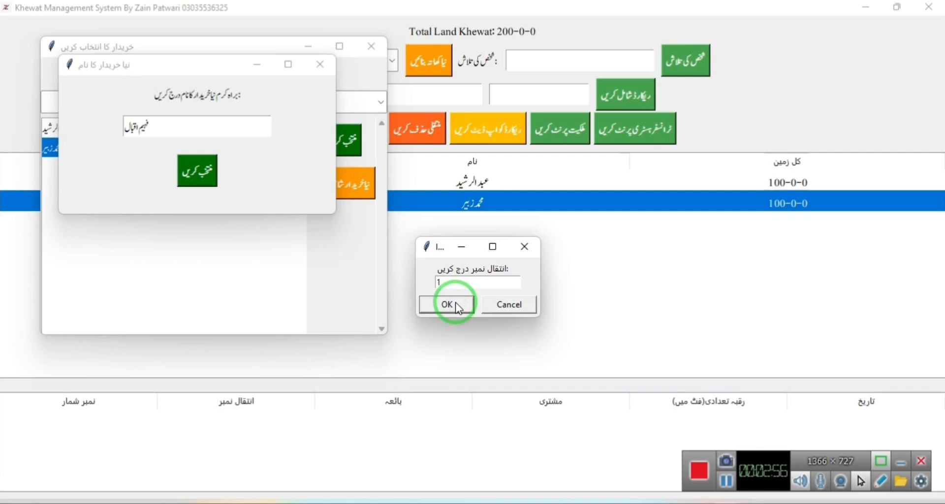
{"action": "left_click", "coordinate": [459, 307]}
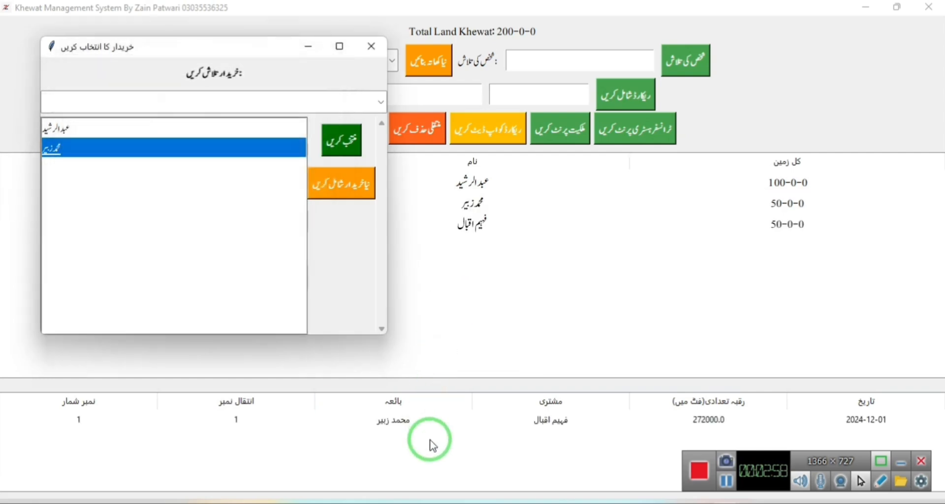
{"action": "left_click", "coordinate": [372, 49]}
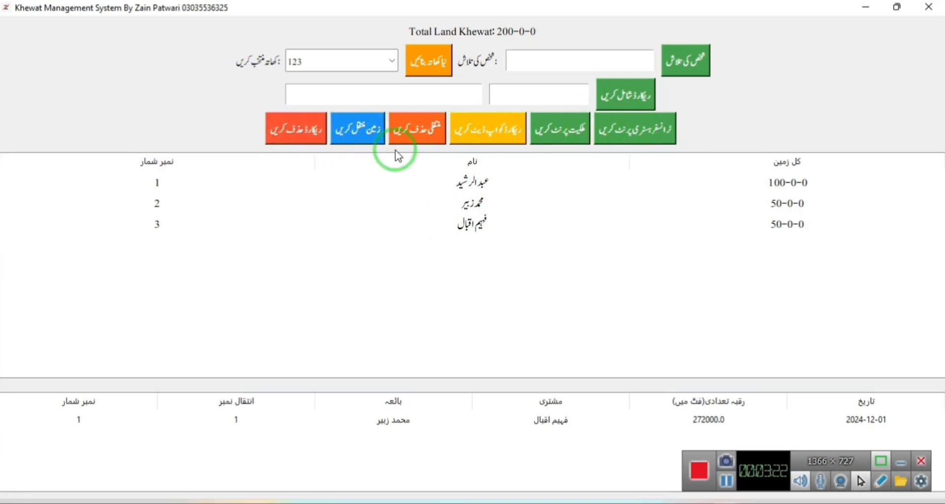
Rename the first owner to the full name including the father's name, keeping land at 100-0-0.
{"action": "left_click", "coordinate": [448, 195]}
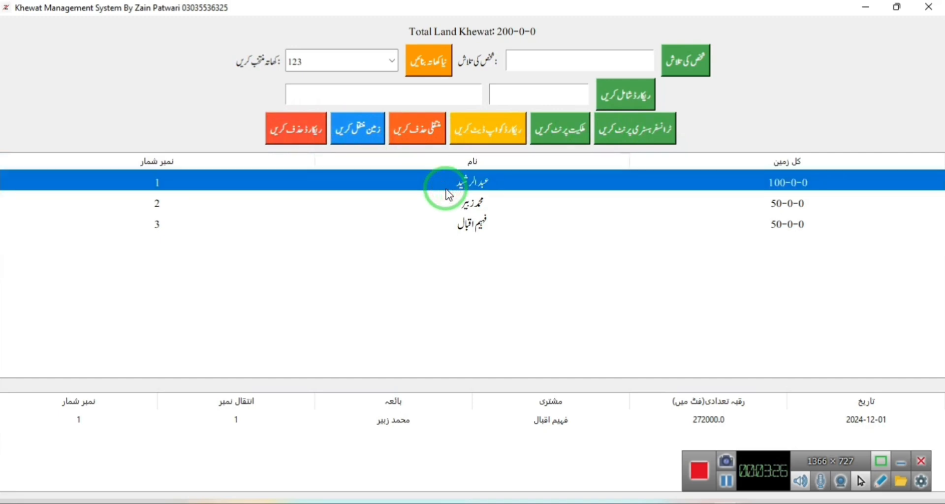
{"action": "left_click", "coordinate": [475, 134]}
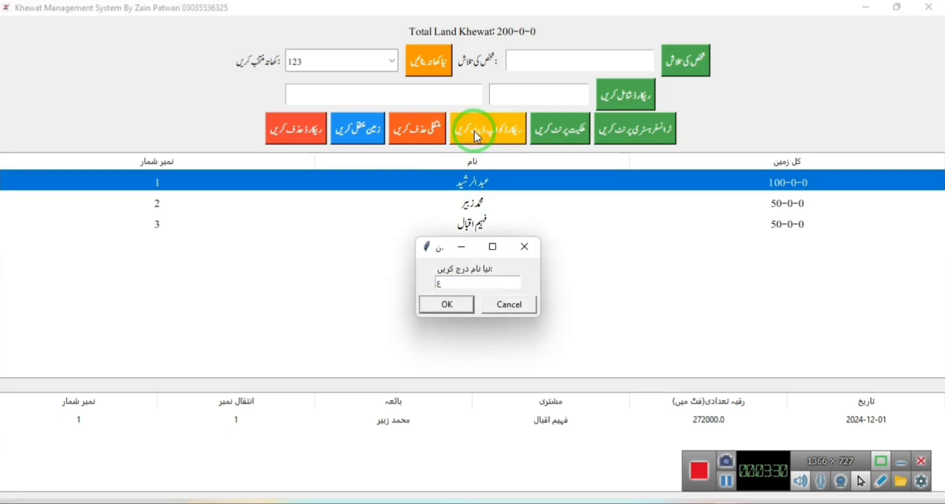
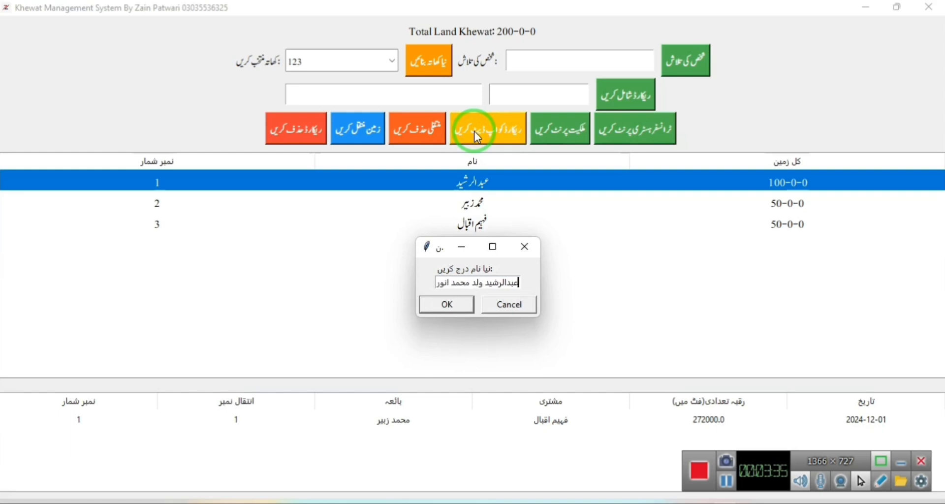
{"action": "left_click", "coordinate": [481, 281]}
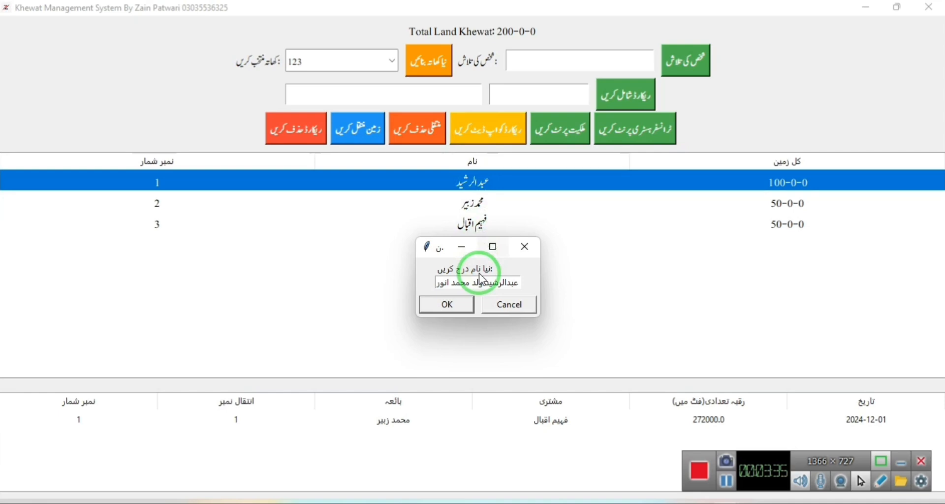
{"action": "left_click", "coordinate": [447, 305]}
{"action": "left_click", "coordinate": [448, 305]}
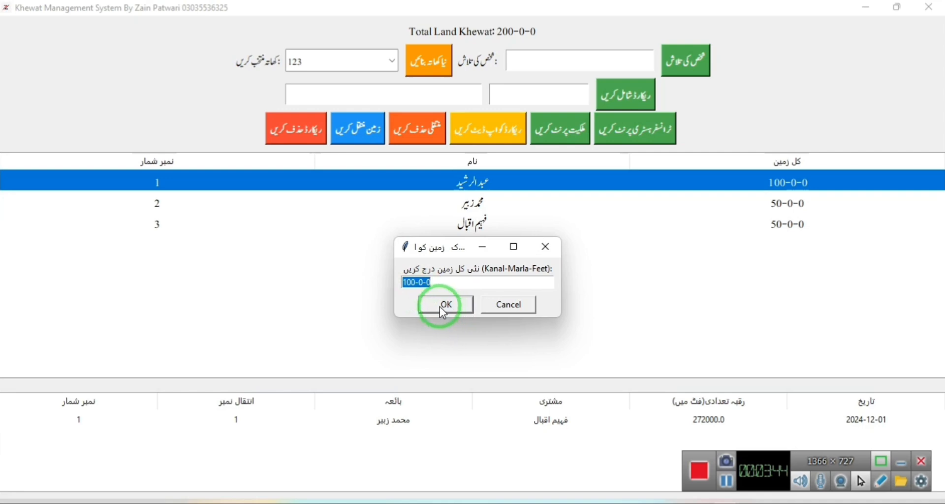
{"action": "left_click", "coordinate": [443, 306]}
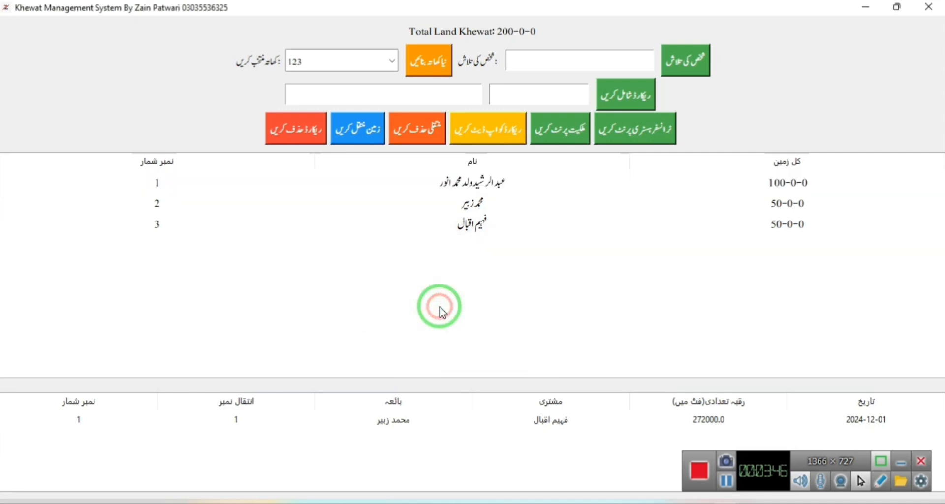
Select the first owner's row, then the transfer 1 record in the history table.
{"action": "left_click", "coordinate": [530, 181]}
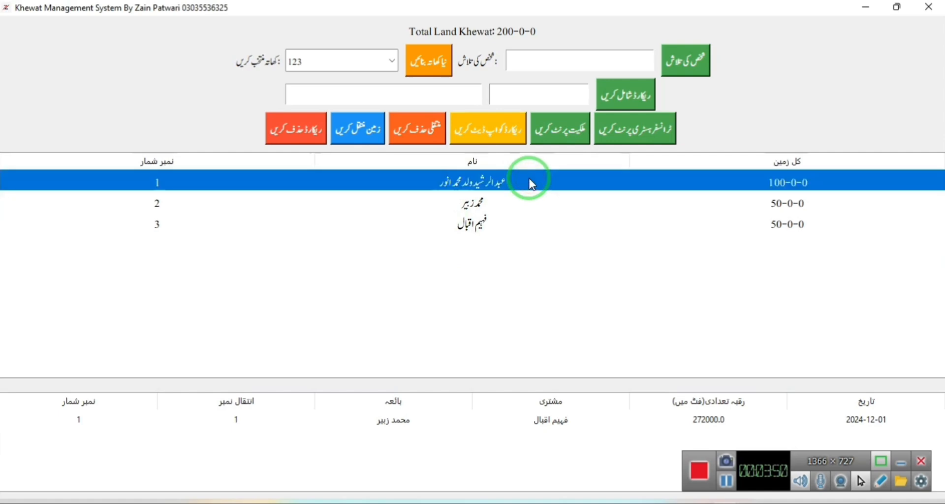
{"action": "left_click", "coordinate": [386, 426]}
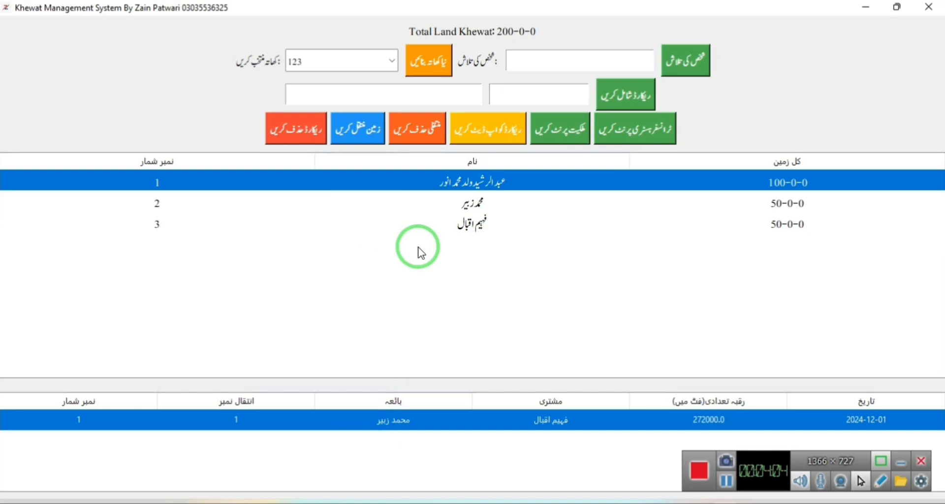
Delete transfer 1 to restore the second owner's 100-0-0, then delete the third owner's record.
{"action": "left_click", "coordinate": [404, 132]}
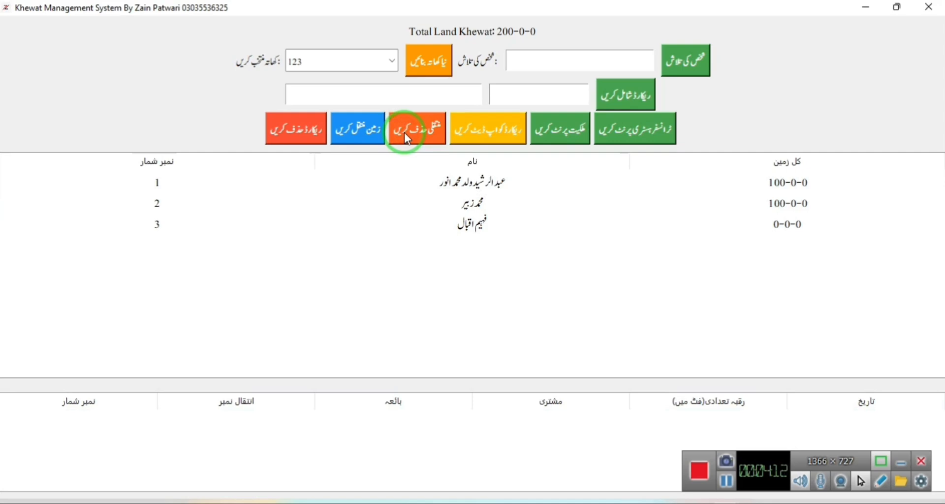
{"action": "left_click", "coordinate": [783, 224]}
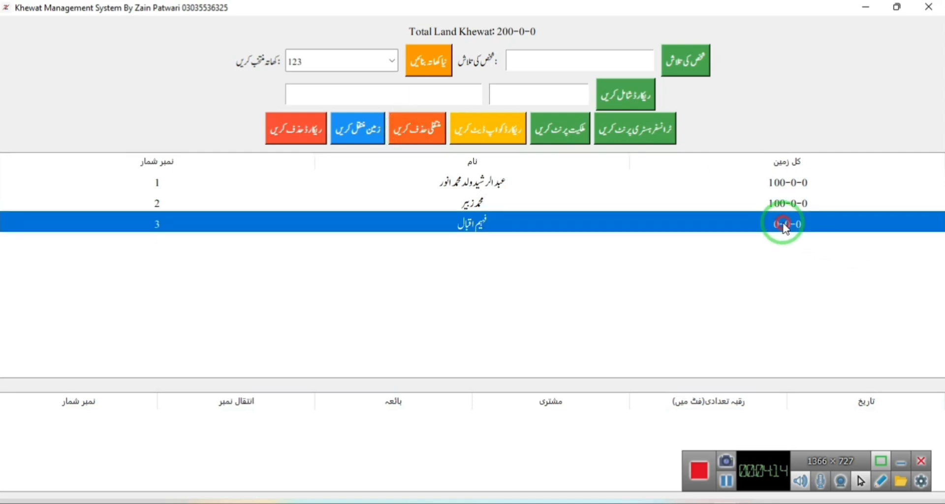
{"action": "left_click", "coordinate": [755, 203]}
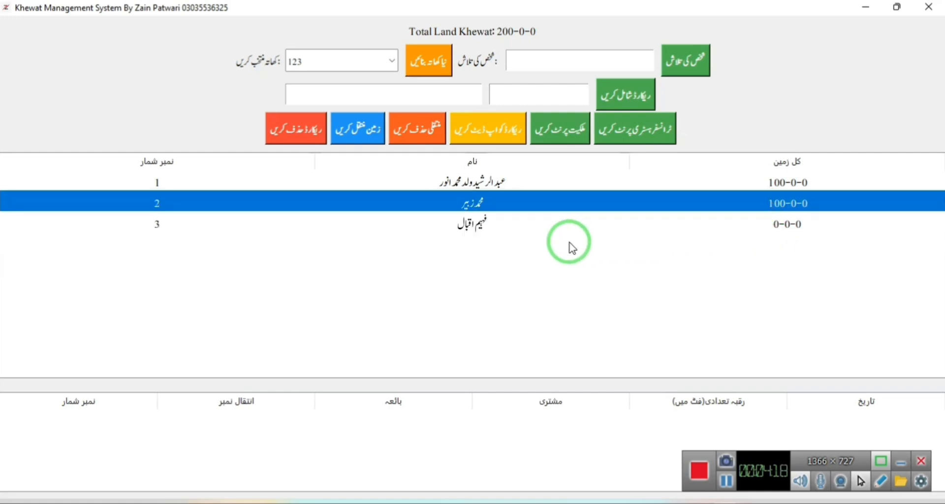
{"action": "left_click", "coordinate": [536, 236]}
{"action": "left_click", "coordinate": [491, 226]}
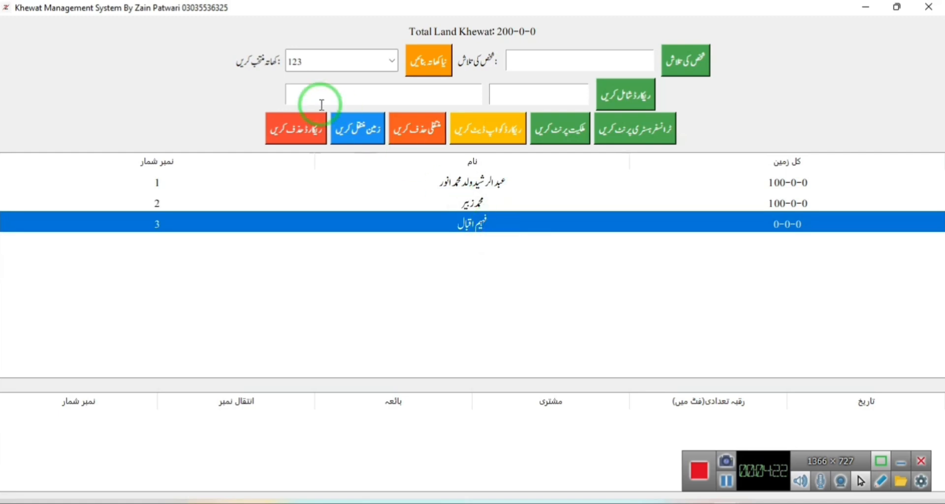
{"action": "left_click", "coordinate": [298, 129]}
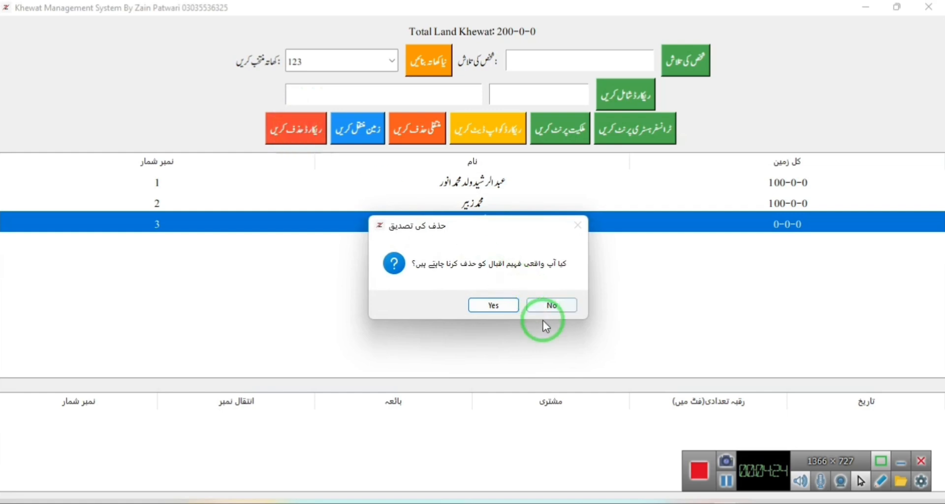
{"action": "left_click", "coordinate": [497, 304]}
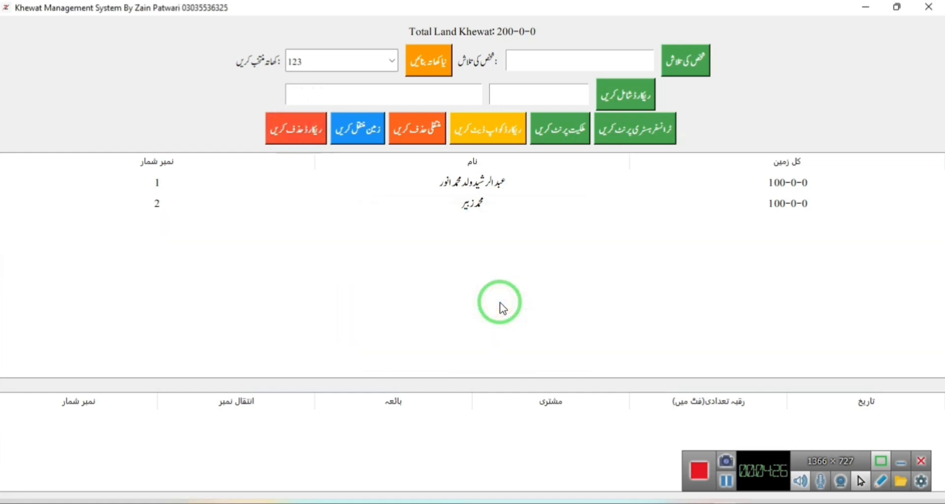
Load khatas 780 and 812 in turn, scrolling through their tables.
{"action": "left_click", "coordinate": [387, 59]}
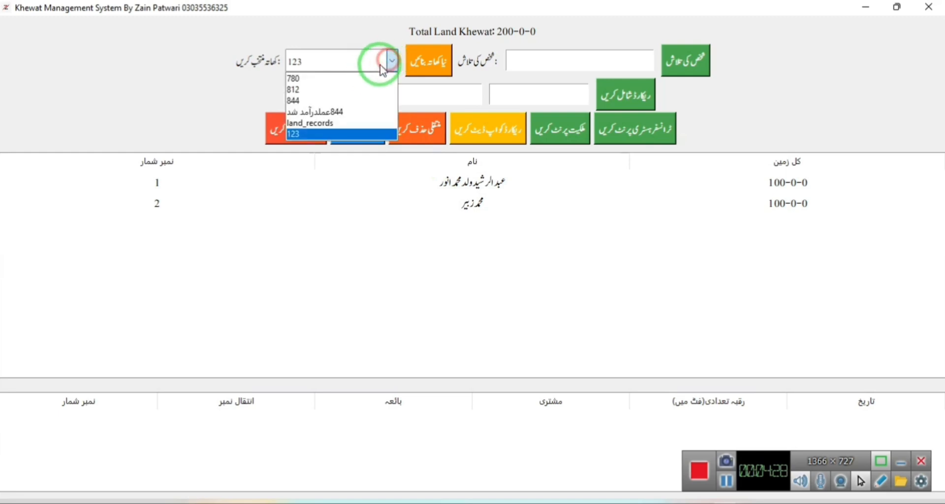
{"action": "left_click", "coordinate": [350, 82]}
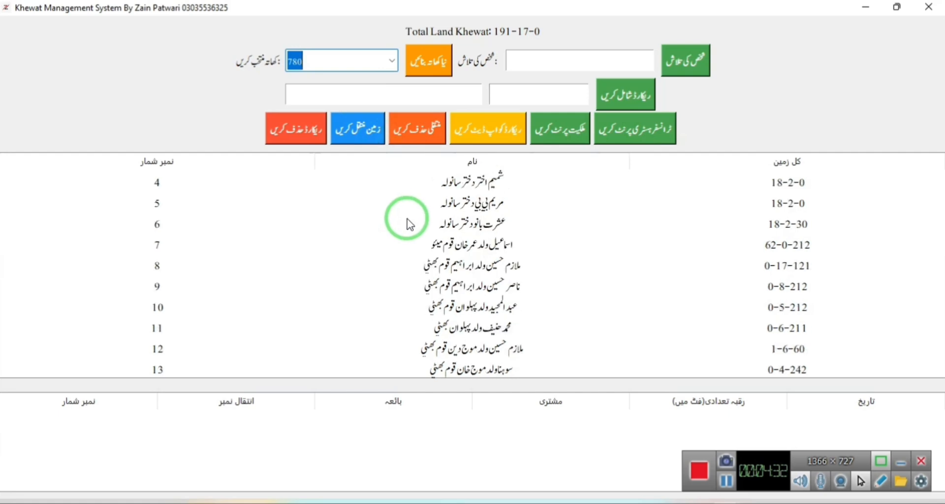
{"action": "scroll", "coordinate": [406, 224], "scroll_direction": "down", "scroll_amount": 5}
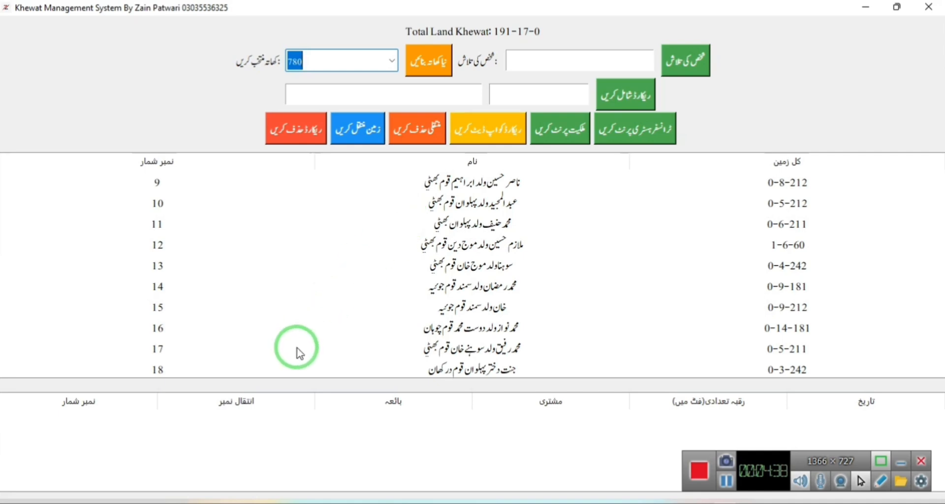
{"action": "scroll", "coordinate": [299, 354], "scroll_direction": "up", "scroll_amount": 3}
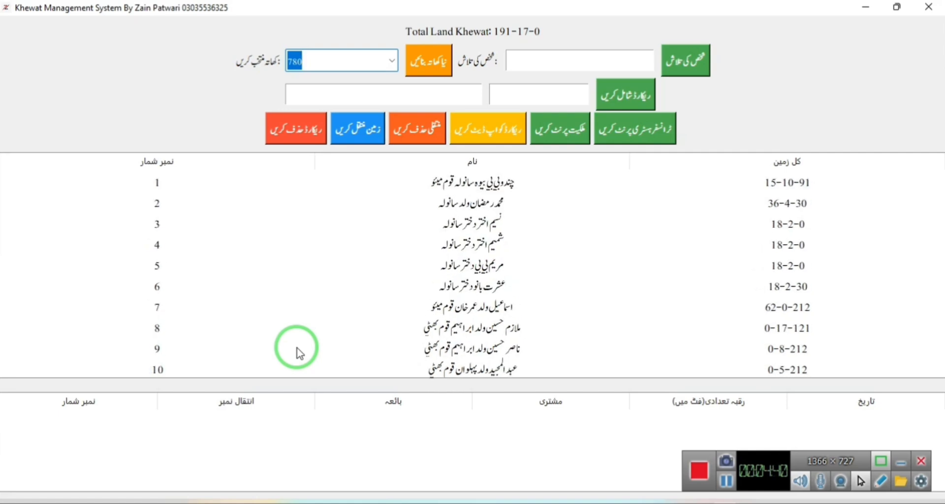
{"action": "scroll", "coordinate": [299, 353], "scroll_direction": "down", "scroll_amount": 3}
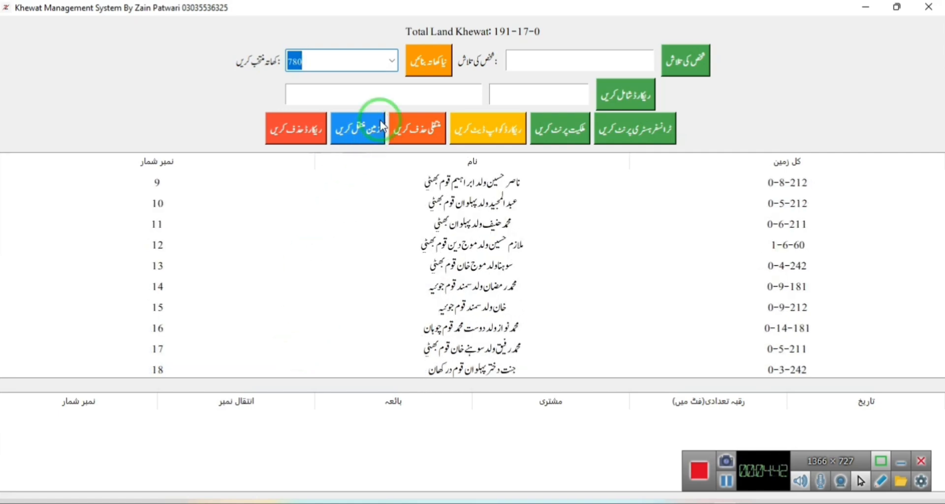
{"action": "left_click", "coordinate": [392, 61]}
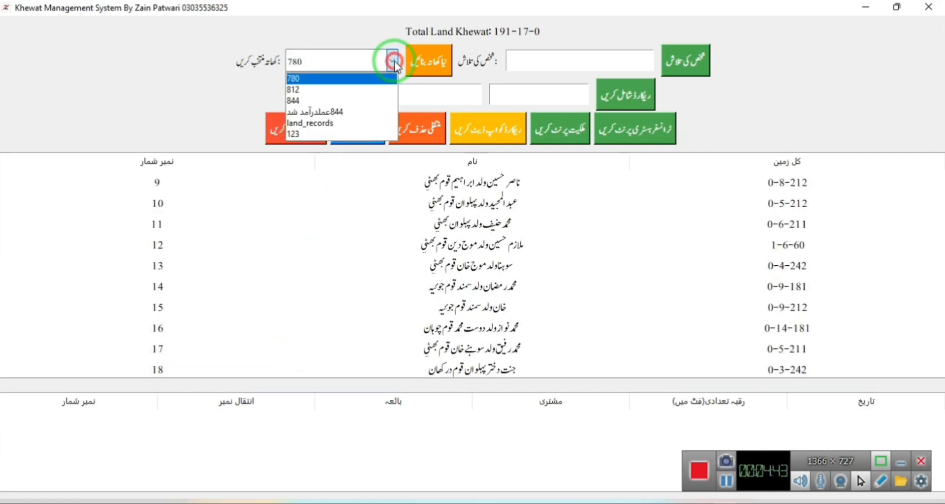
{"action": "left_click", "coordinate": [315, 89]}
{"action": "scroll", "coordinate": [195, 461], "scroll_direction": "down", "scroll_amount": 3}
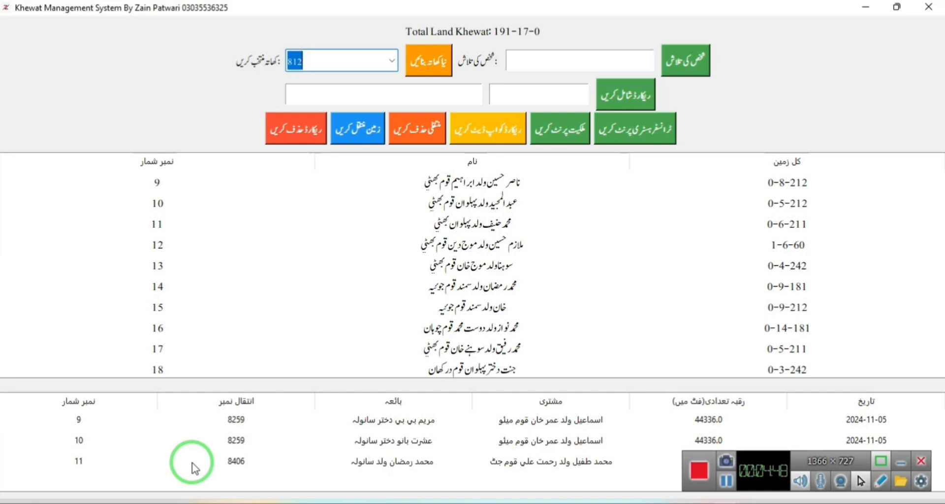
{"action": "scroll", "coordinate": [465, 329], "scroll_direction": "down", "scroll_amount": 3}
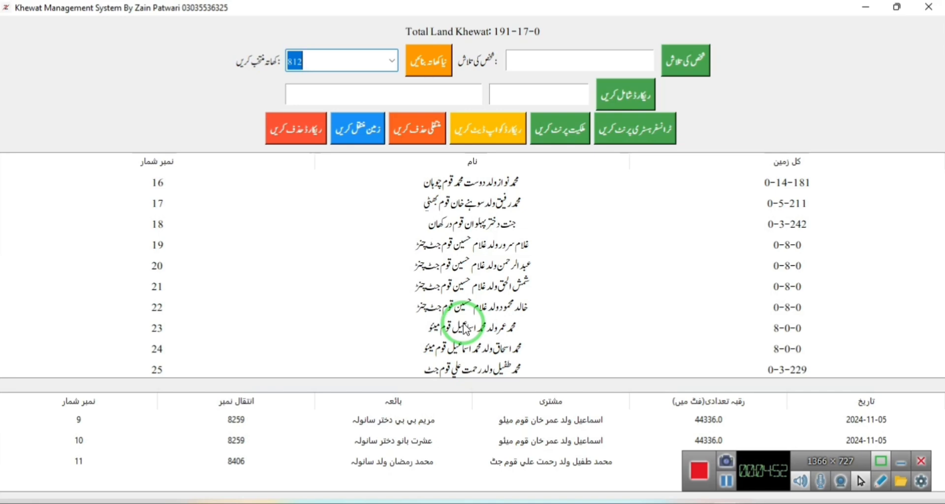
Load khata 844 and scroll down through its owner list and transfer history.
{"action": "left_click", "coordinate": [388, 60]}
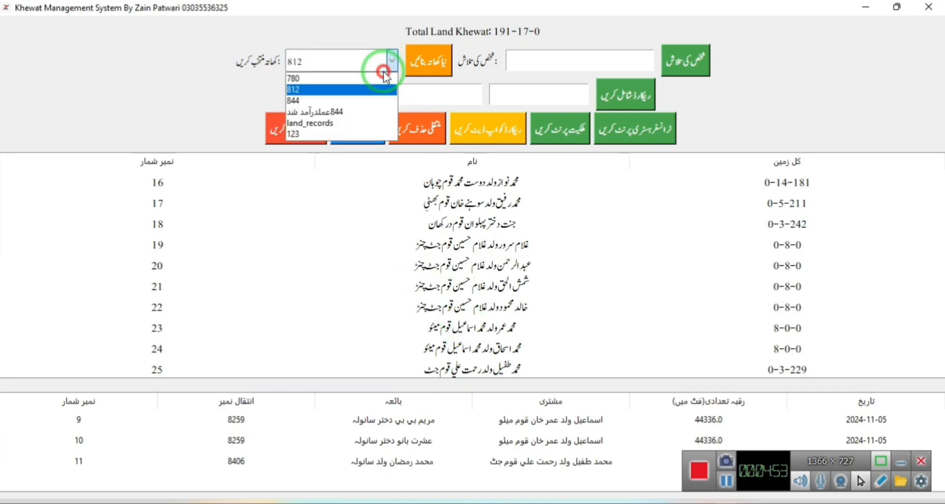
{"action": "left_click", "coordinate": [342, 101]}
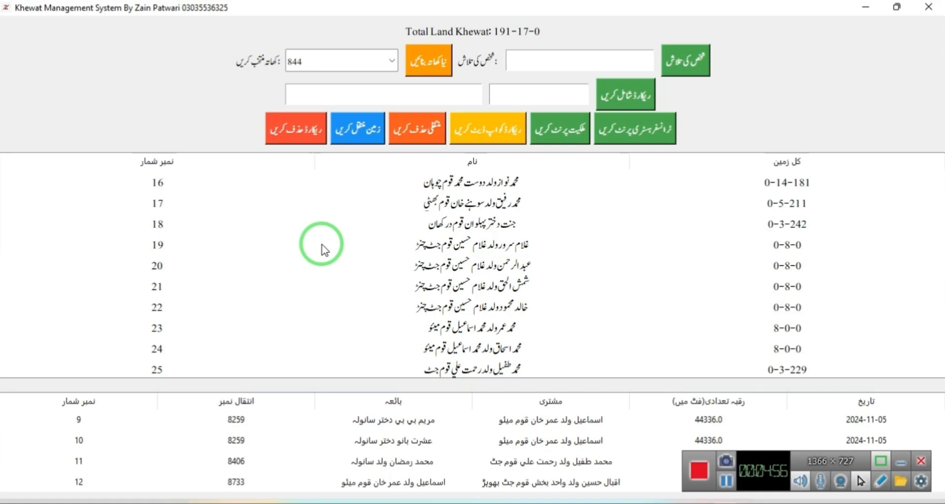
{"action": "scroll", "coordinate": [321, 249], "scroll_direction": "down", "scroll_amount": 6}
{"action": "scroll", "coordinate": [194, 450], "scroll_direction": "down", "scroll_amount": 4}
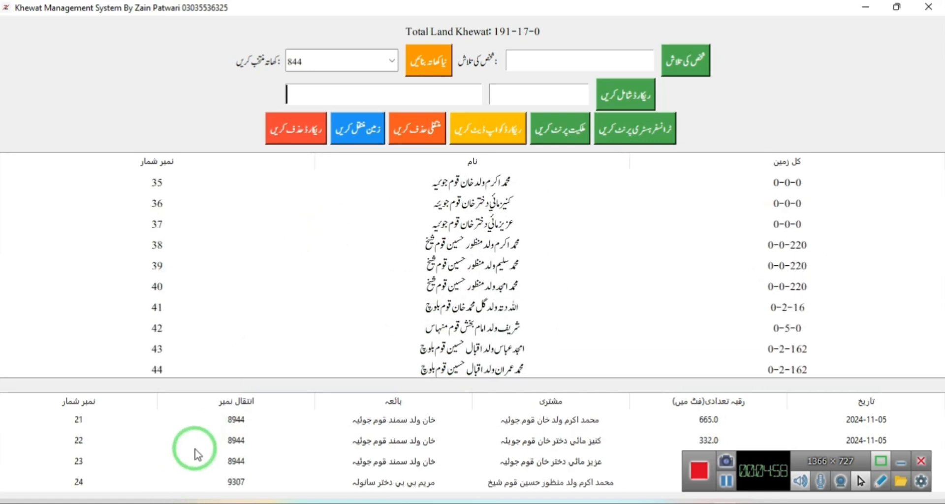
{"action": "scroll", "coordinate": [194, 450], "scroll_direction": "down", "scroll_amount": 12}
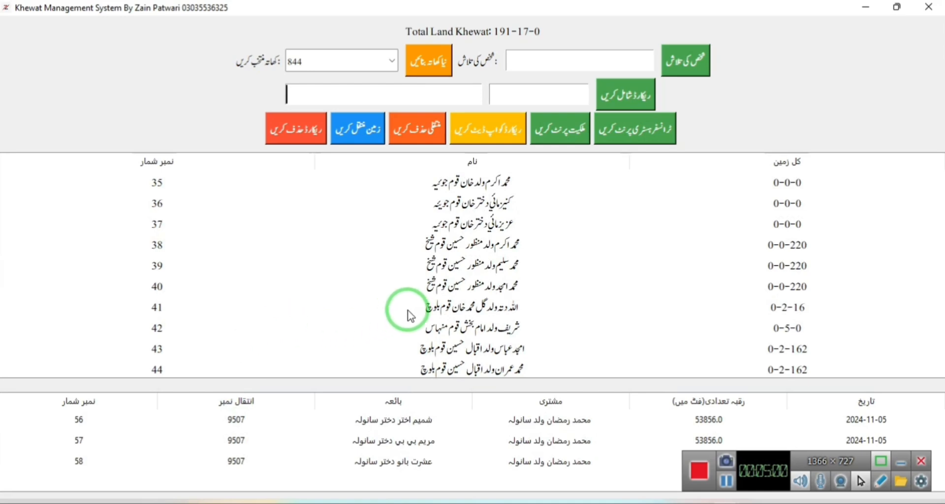
{"action": "scroll", "coordinate": [411, 315], "scroll_direction": "down", "scroll_amount": 6}
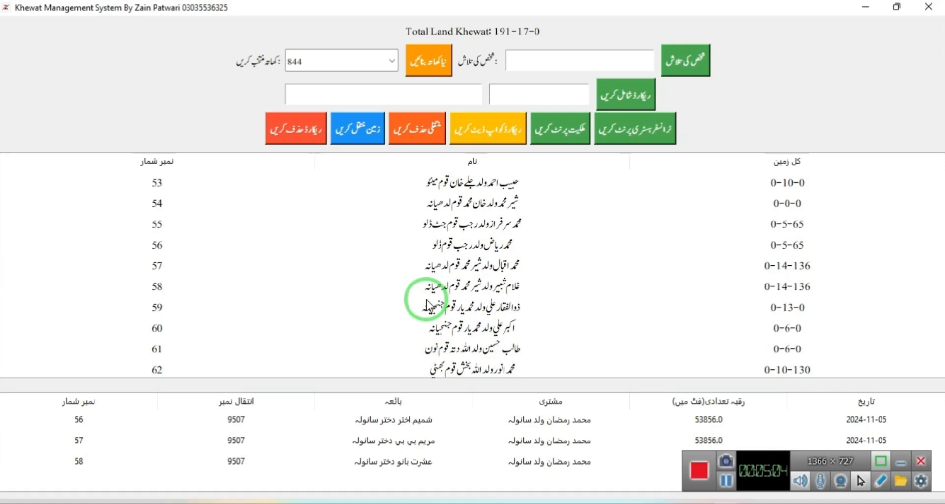
{"action": "left_click", "coordinate": [389, 61]}
{"action": "left_click", "coordinate": [335, 110]}
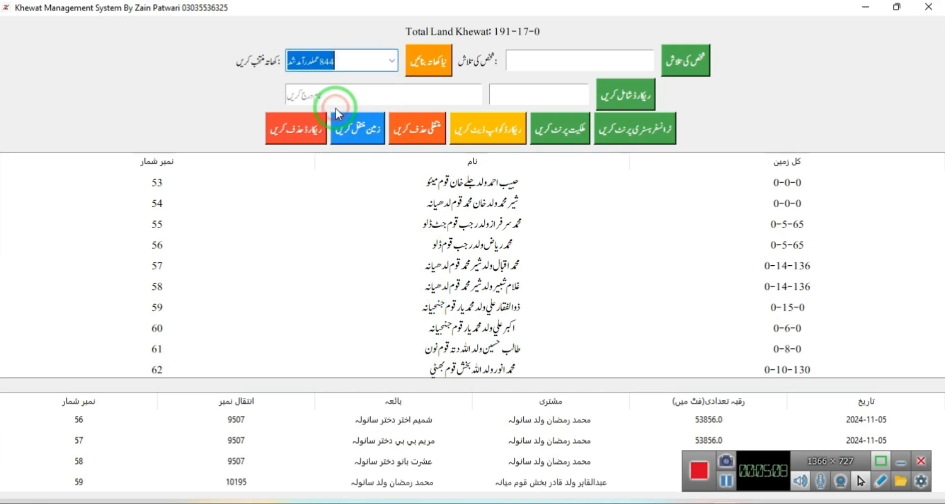
{"action": "scroll", "coordinate": [348, 285], "scroll_direction": "down", "scroll_amount": 3}
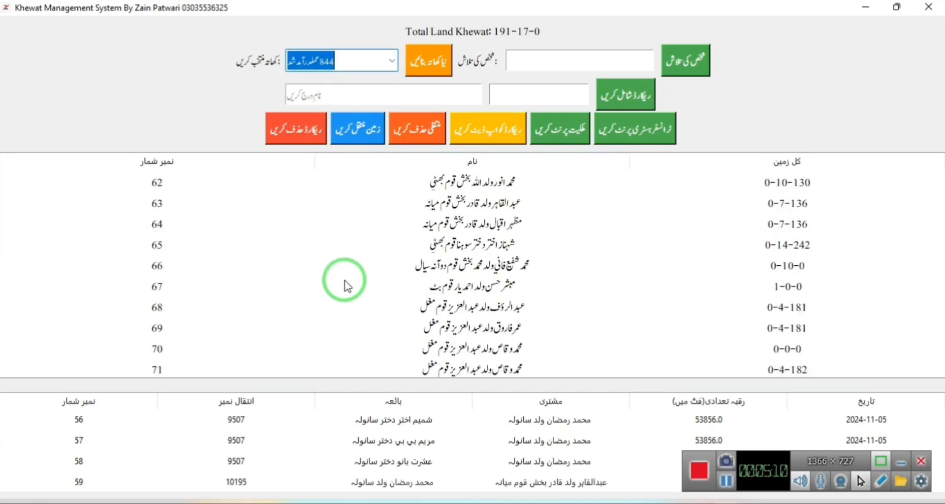
{"action": "scroll", "coordinate": [348, 286], "scroll_direction": "down", "scroll_amount": 20}
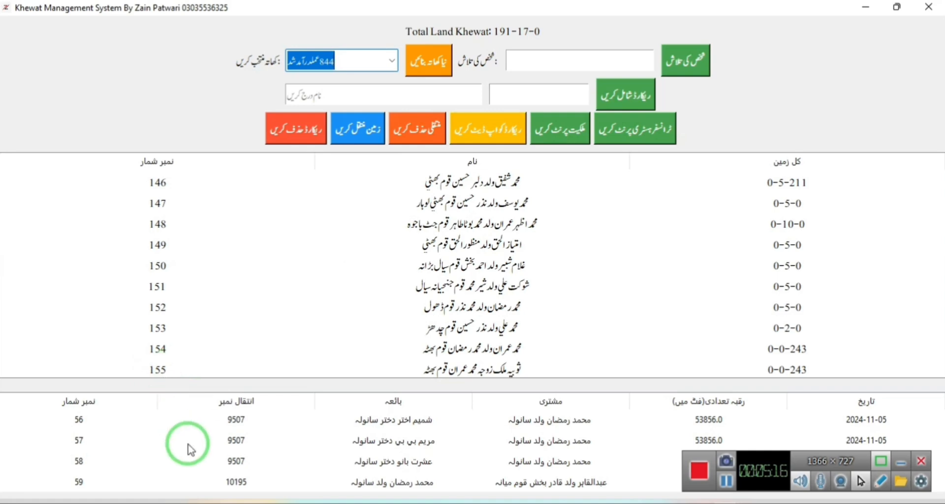
{"action": "scroll", "coordinate": [185, 447], "scroll_direction": "down", "scroll_amount": 20}
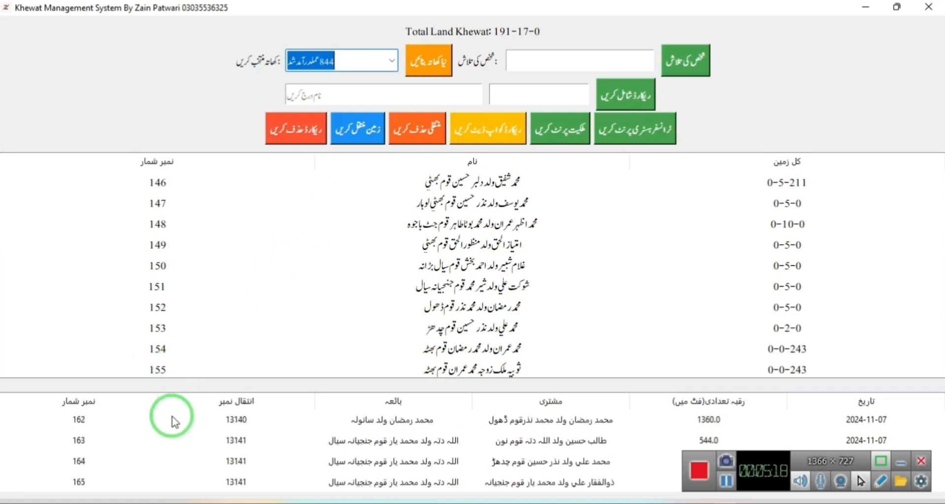
{"action": "scroll", "coordinate": [168, 433], "scroll_direction": "down", "scroll_amount": 2}
{"action": "scroll", "coordinate": [360, 290], "scroll_direction": "up", "scroll_amount": 2}
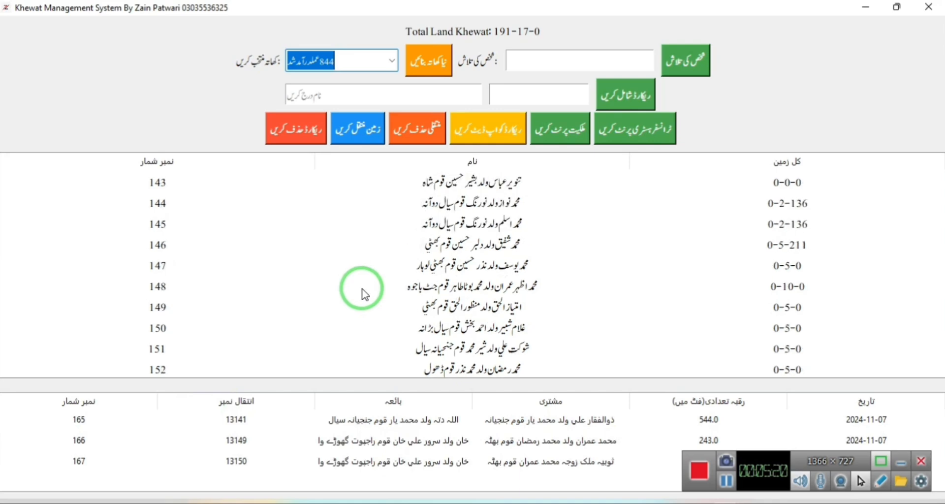
{"action": "scroll", "coordinate": [316, 246], "scroll_direction": "up", "scroll_amount": 2}
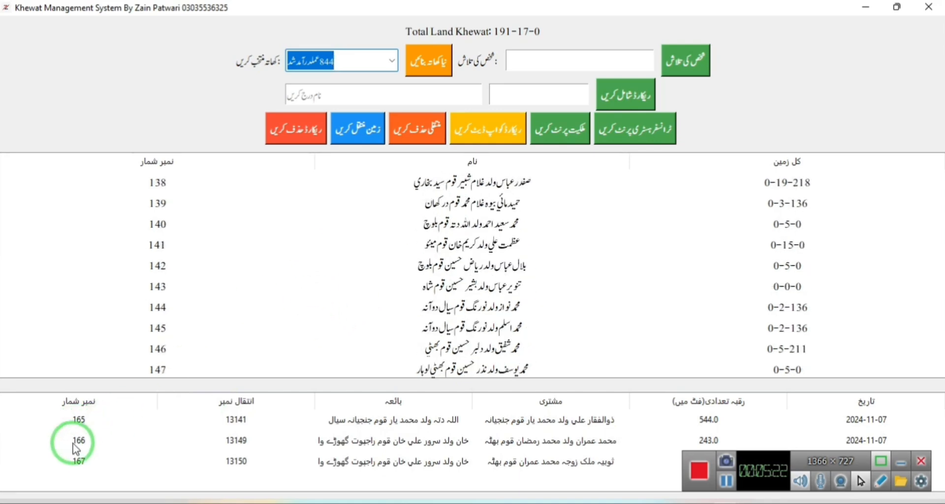
{"action": "left_click", "coordinate": [76, 464]}
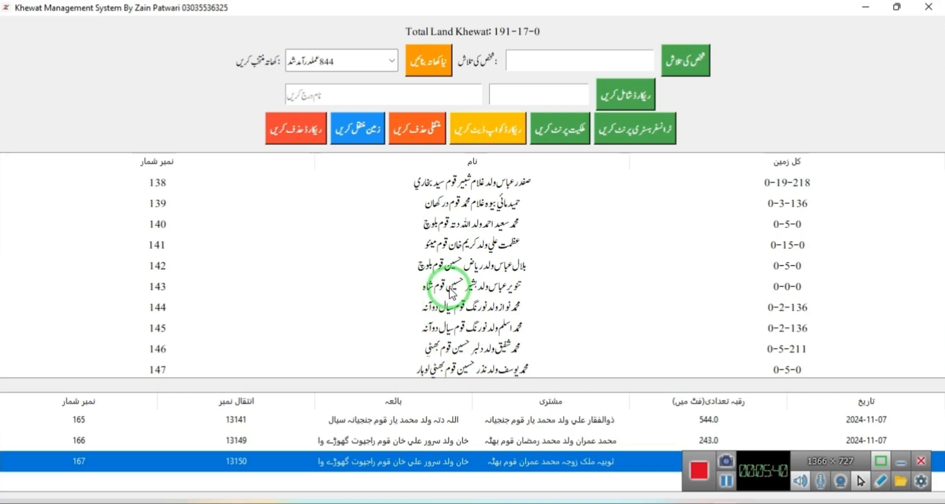
{"action": "scroll", "coordinate": [452, 293], "scroll_direction": "up", "scroll_amount": 1}
{"action": "left_click", "coordinate": [572, 63]}
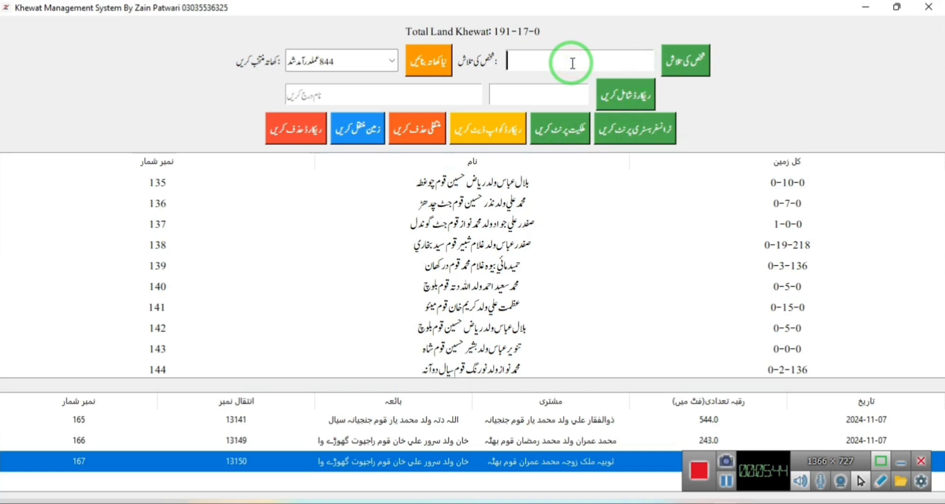
Search owners by name to narrow the list to four matches, then select owner 94.
{"action": "scroll", "coordinate": [526, 256], "scroll_direction": "down", "scroll_amount": 4}
{"action": "scroll", "coordinate": [527, 256], "scroll_direction": "up", "scroll_amount": 6}
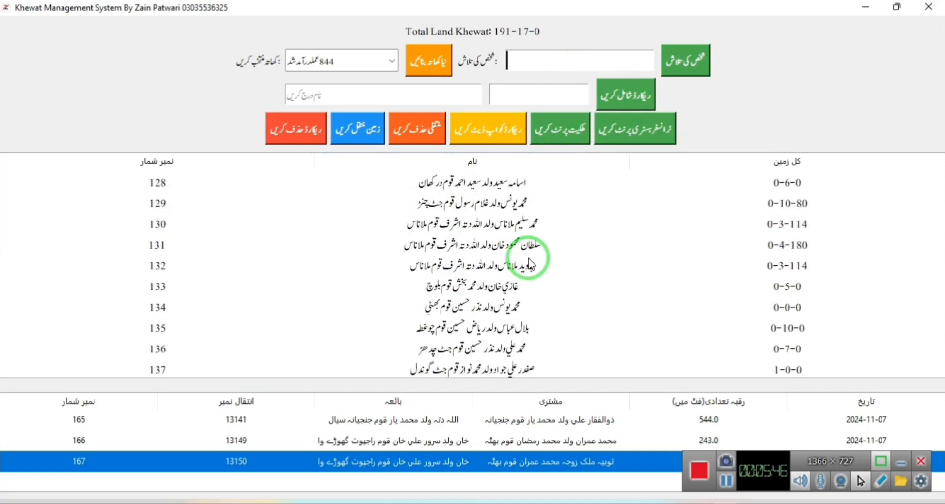
{"action": "scroll", "coordinate": [527, 258], "scroll_direction": "down", "scroll_amount": 3}
{"action": "scroll", "coordinate": [528, 258], "scroll_direction": "up", "scroll_amount": 15}
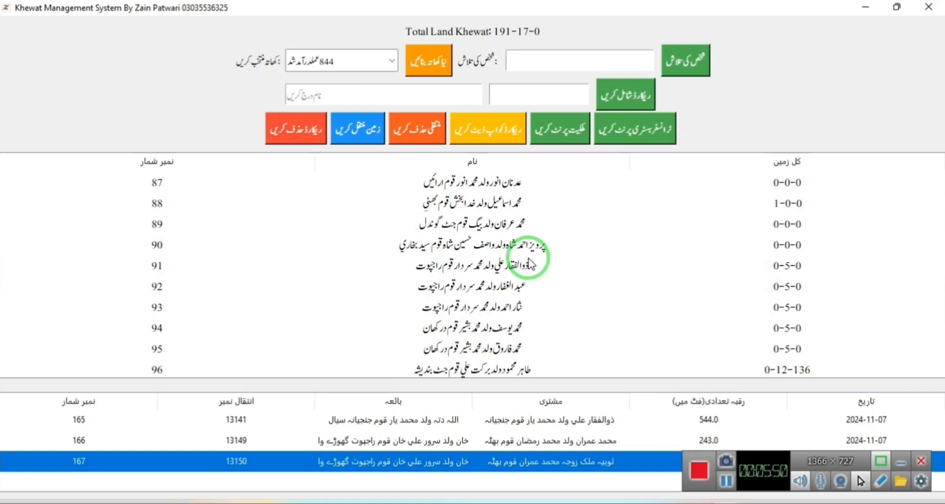
{"action": "type", "text": "یوسف"}
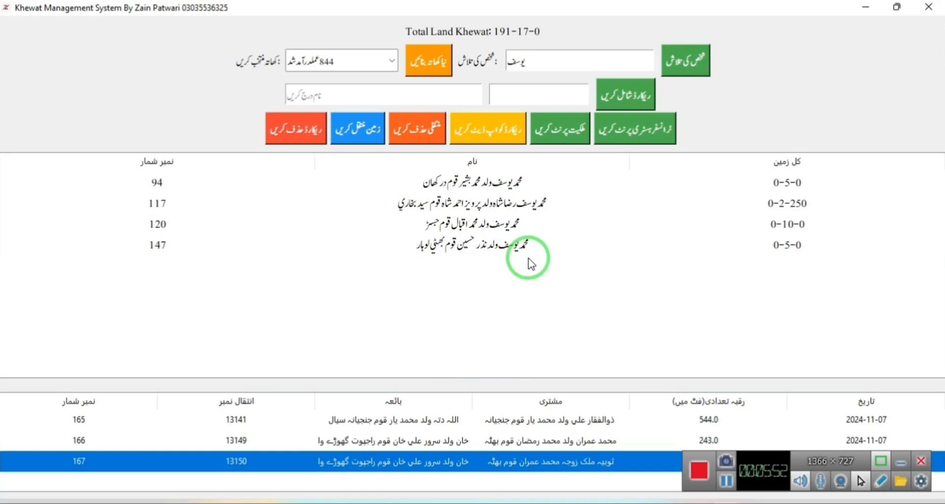
{"action": "left_click", "coordinate": [473, 190]}
{"action": "left_click", "coordinate": [374, 138]}
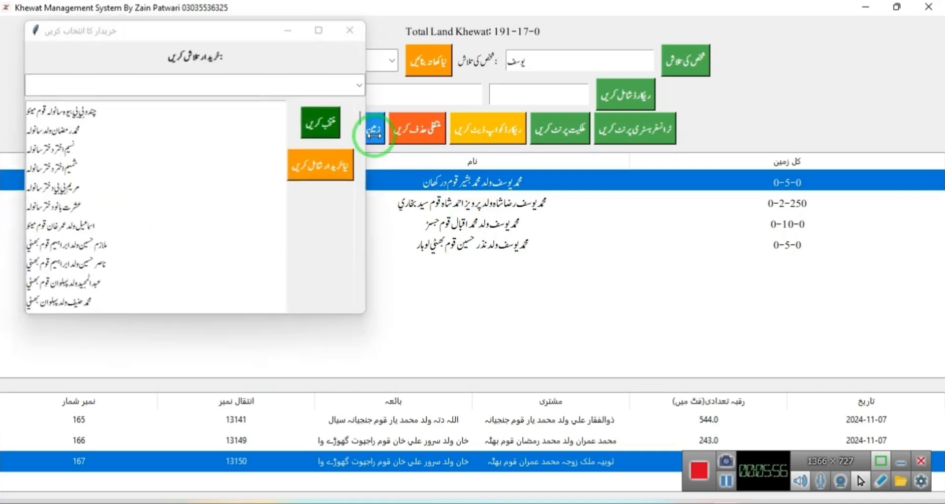
{"action": "scroll", "coordinate": [173, 252], "scroll_direction": "down", "scroll_amount": 10}
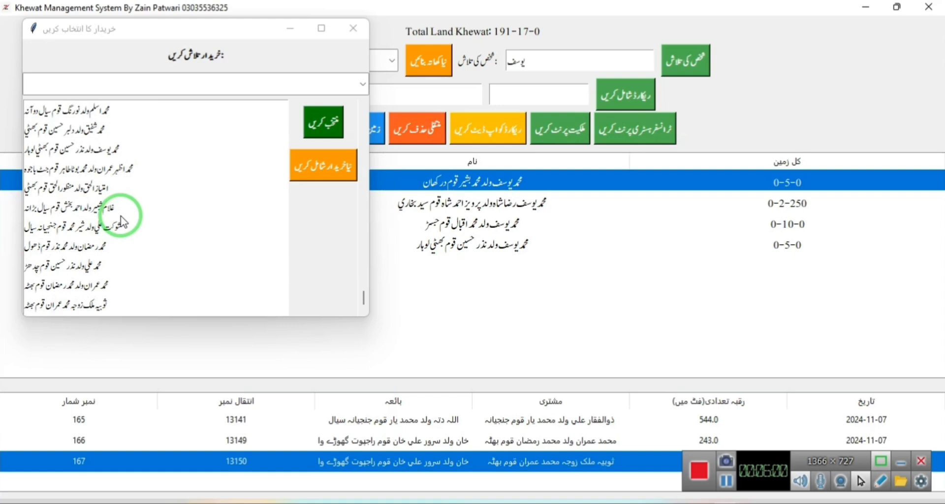
{"action": "scroll", "coordinate": [122, 222], "scroll_direction": "up", "scroll_amount": 10}
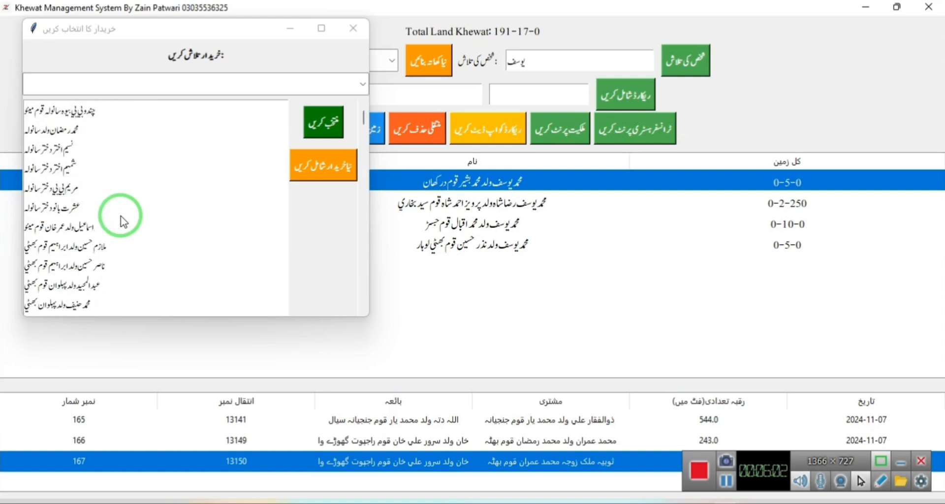
{"action": "scroll", "coordinate": [123, 222], "scroll_direction": "down", "scroll_amount": 6}
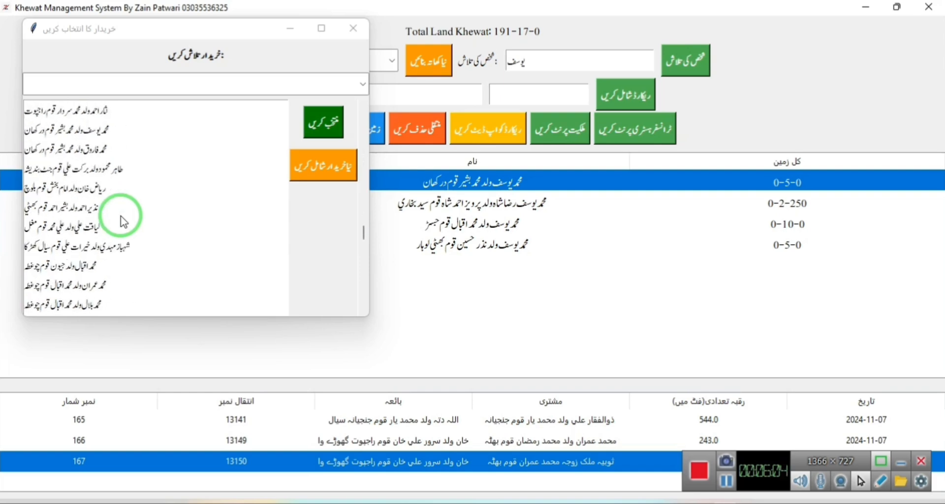
{"action": "scroll", "coordinate": [122, 219], "scroll_direction": "up", "scroll_amount": 2}
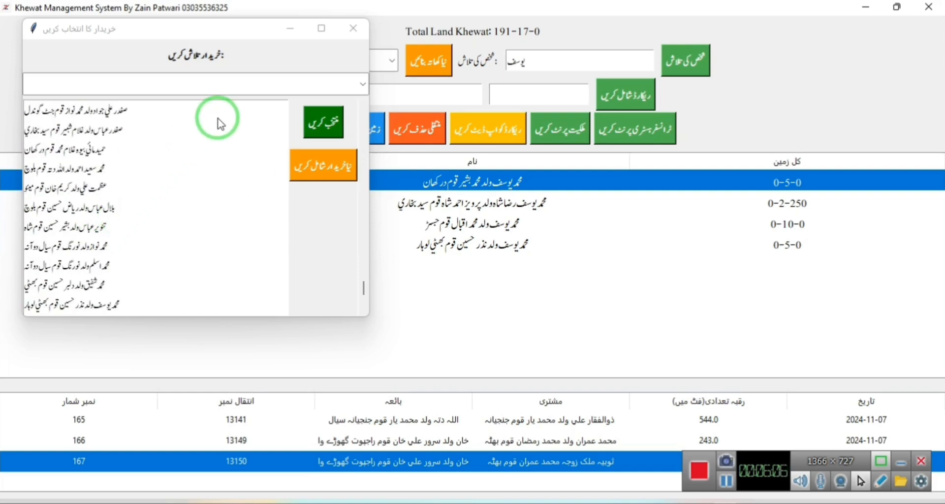
{"action": "scroll", "coordinate": [219, 120], "scroll_direction": "up", "scroll_amount": 3}
{"action": "left_click", "coordinate": [316, 177]}
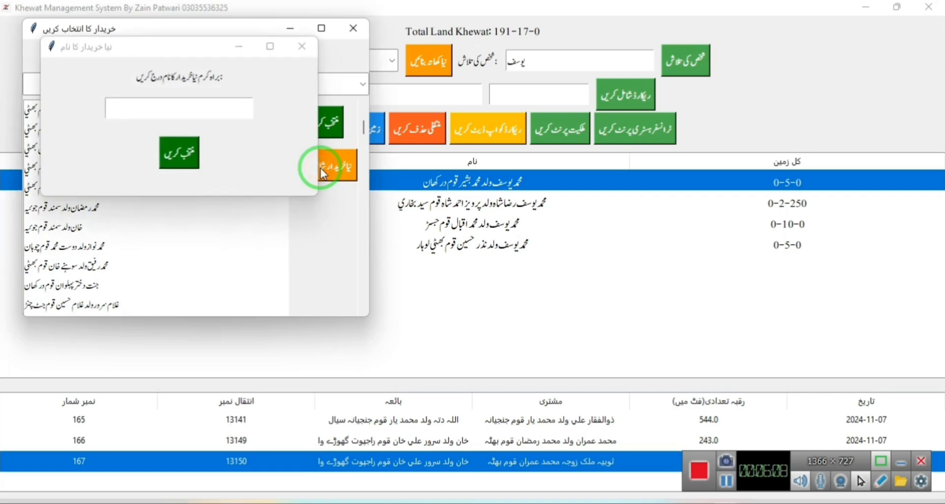
{"action": "left_click", "coordinate": [302, 47]}
{"action": "left_click", "coordinate": [352, 28]}
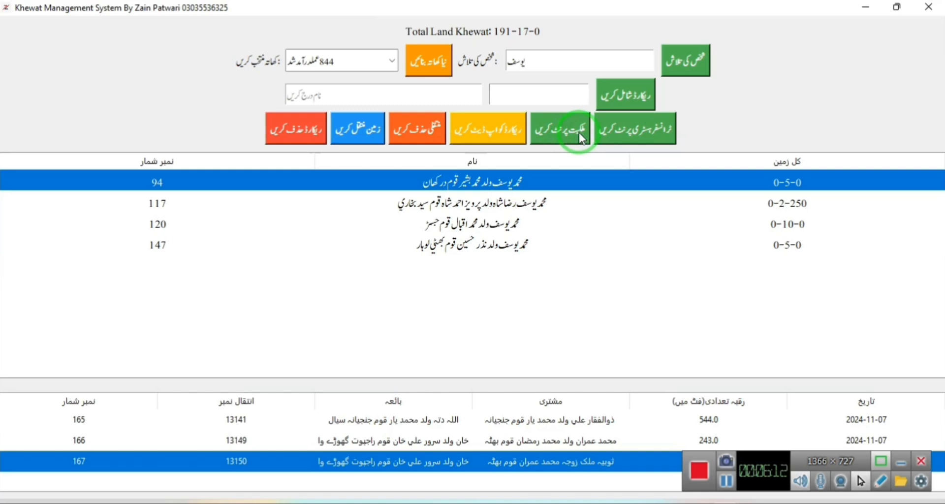
Clear the name search and save the full owner list as 8888.csv in the Khewat Management System folder.
{"action": "left_click", "coordinate": [547, 221]}
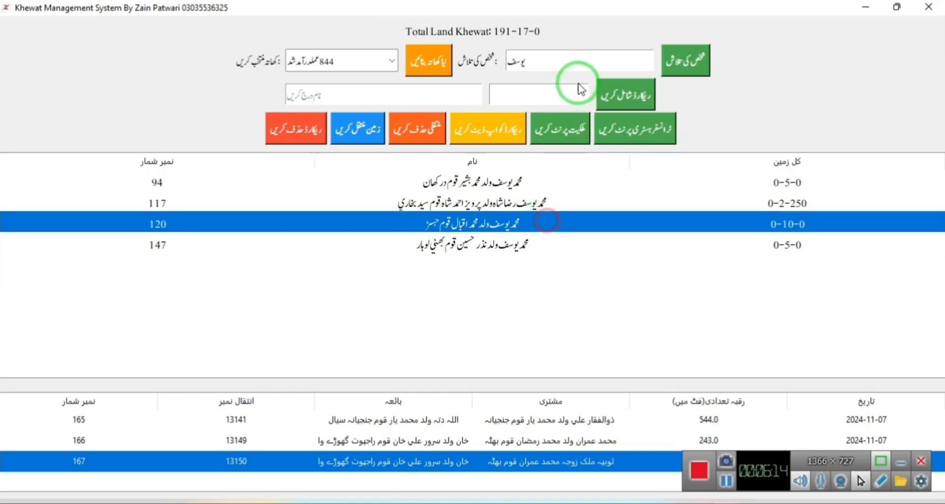
{"action": "double_click", "coordinate": [556, 63]}
{"action": "key", "text": "BackSpace"}
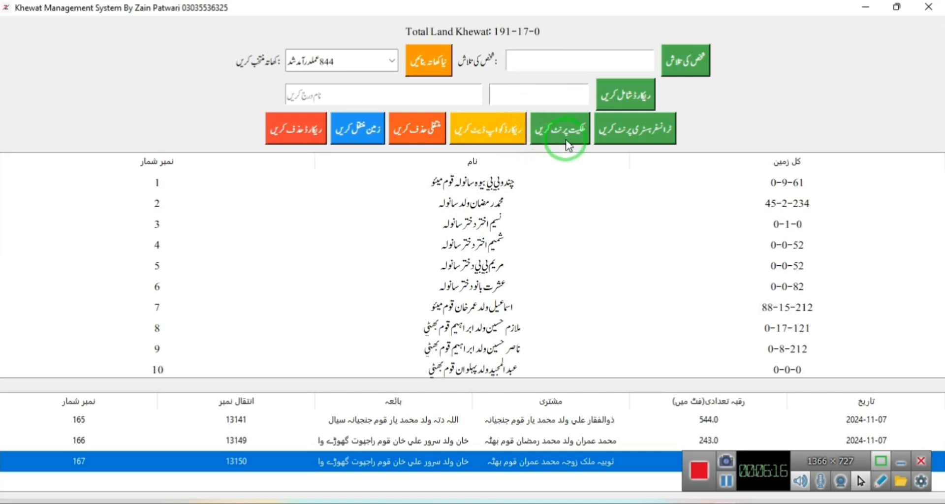
{"action": "left_click", "coordinate": [572, 133]}
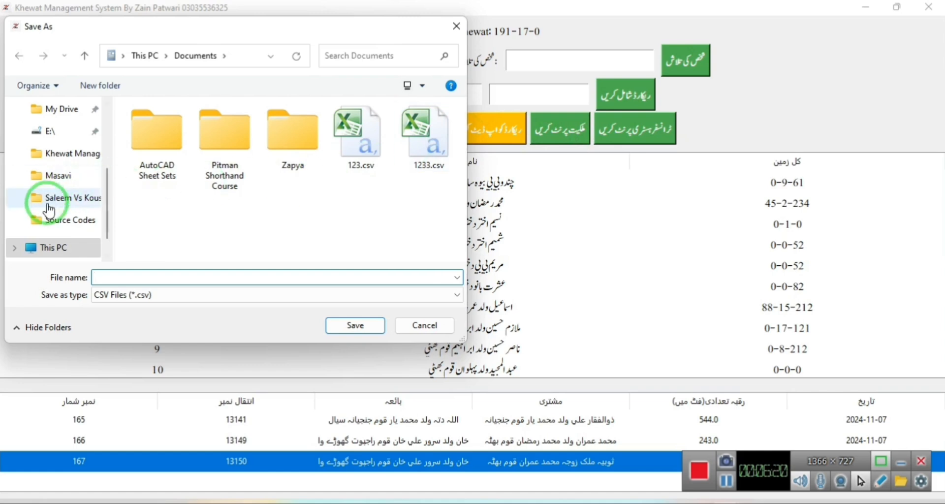
{"action": "left_click", "coordinate": [65, 227]}
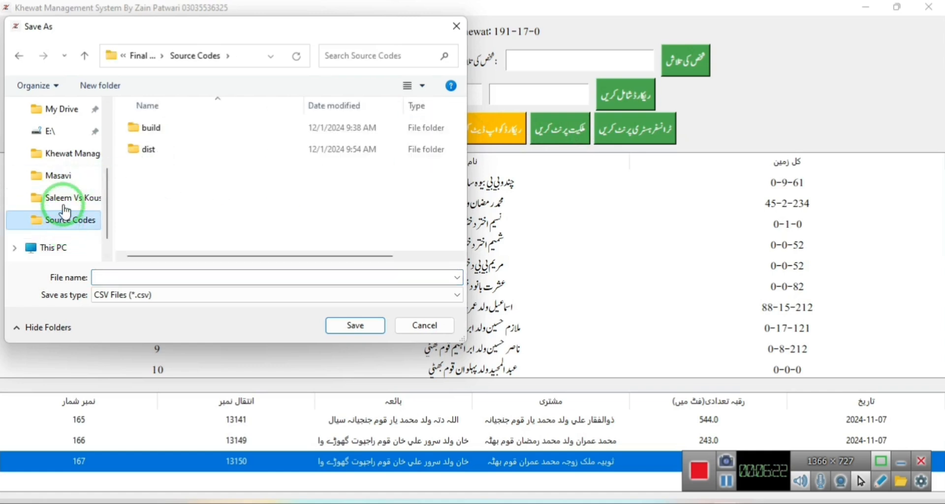
{"action": "left_click", "coordinate": [67, 158]}
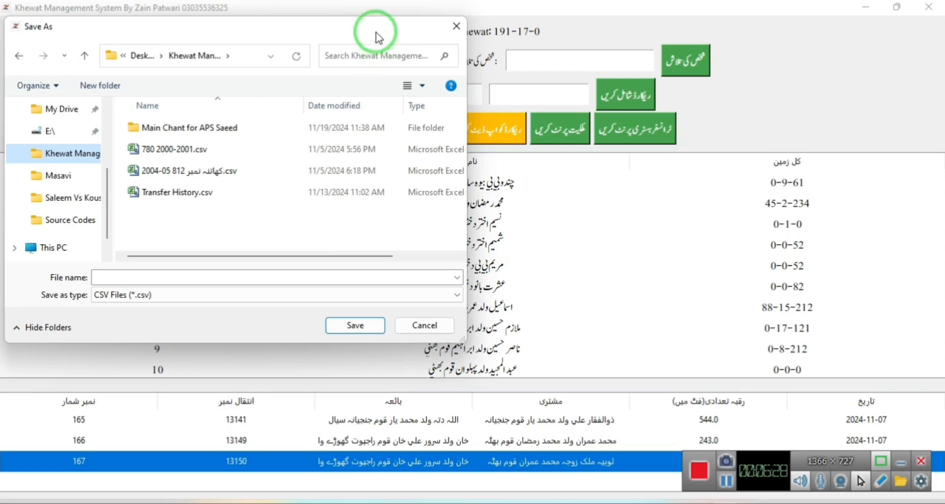
{"action": "left_click_drag", "start_coordinate": [376, 30], "coordinate": [492, 130]}
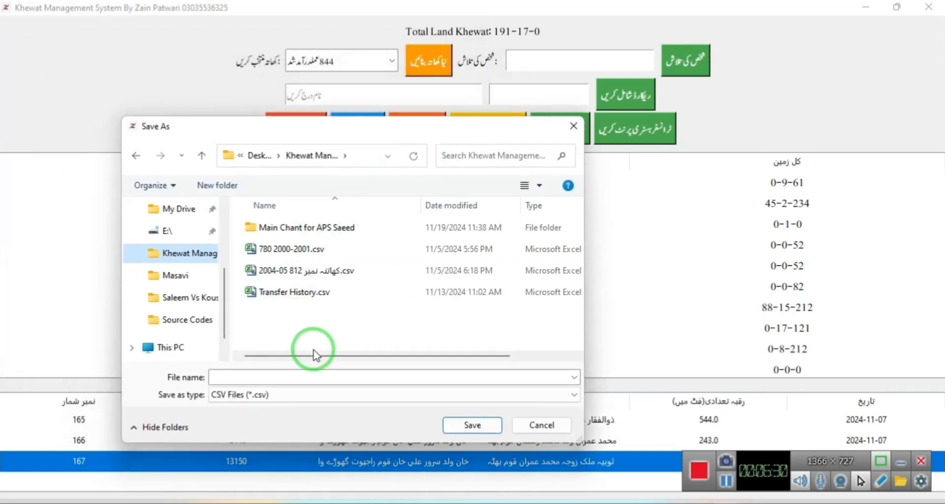
{"action": "left_click", "coordinate": [245, 377]}
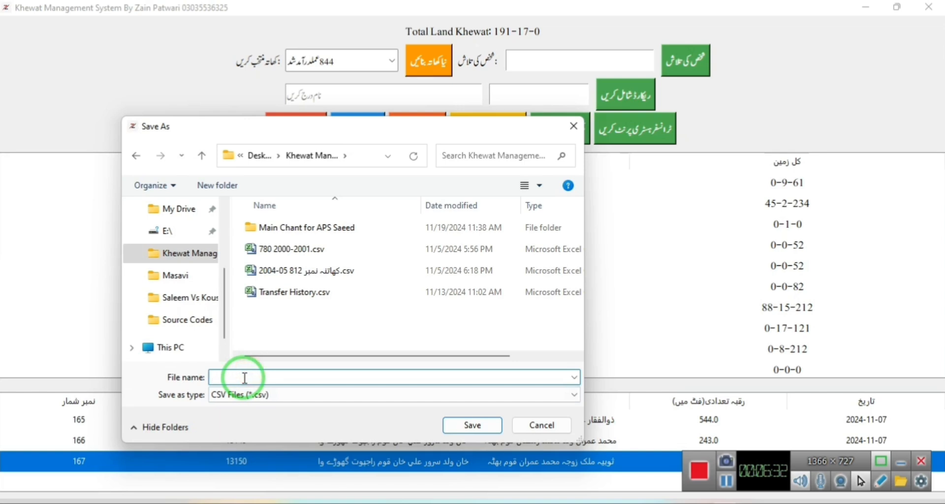
{"action": "type", "text": "8888"}
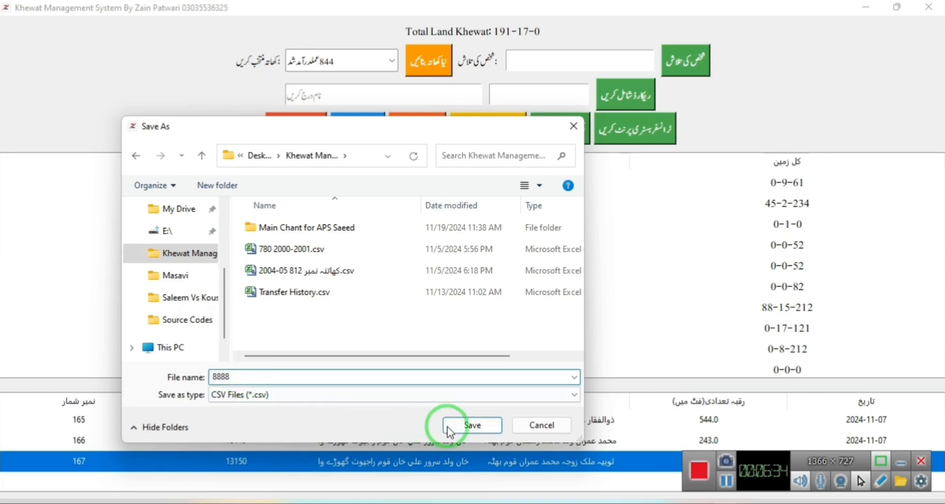
{"action": "left_click", "coordinate": [470, 425]}
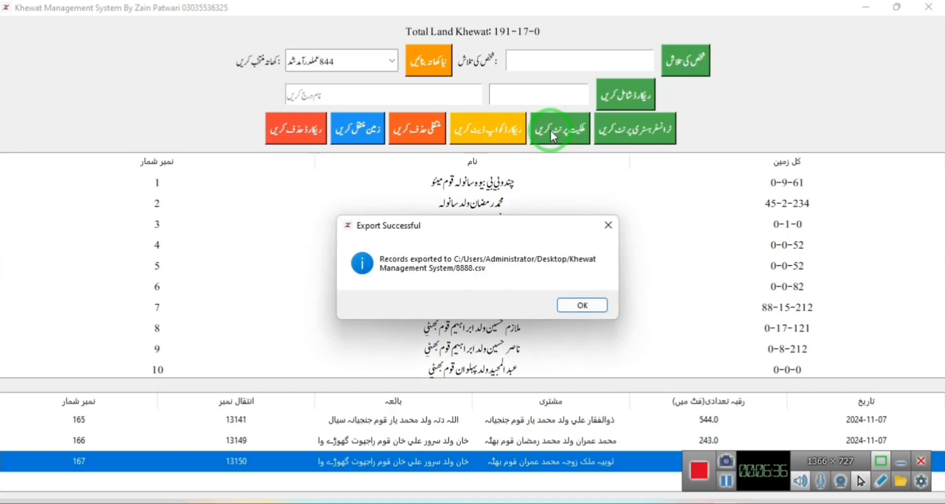
{"action": "left_click", "coordinate": [584, 305]}
Open the exported 8888.csv in Excel.
{"action": "left_click", "coordinate": [569, 132]}
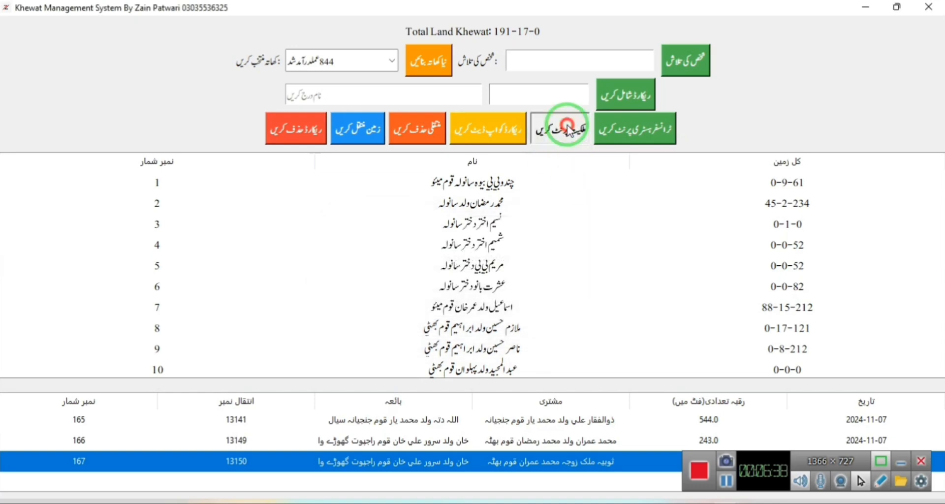
{"action": "left_click", "coordinate": [281, 294]}
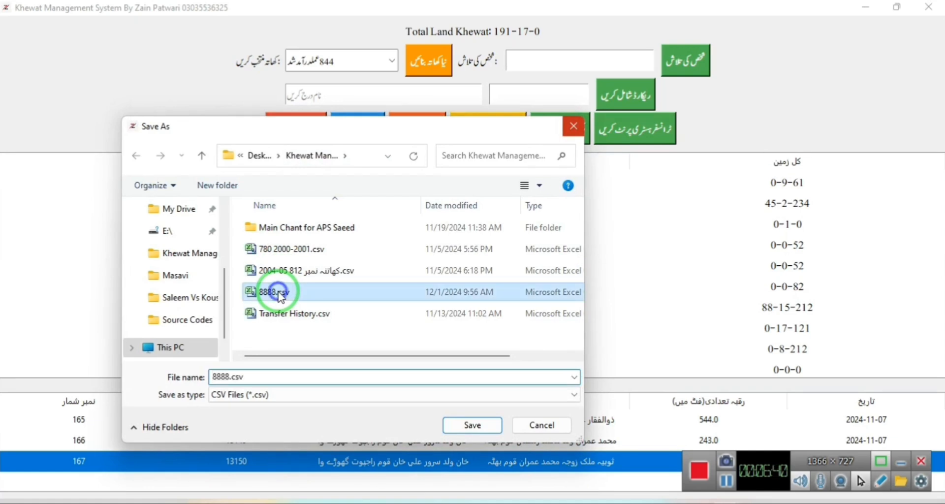
{"action": "right_click", "coordinate": [280, 293]}
{"action": "left_click", "coordinate": [312, 192]}
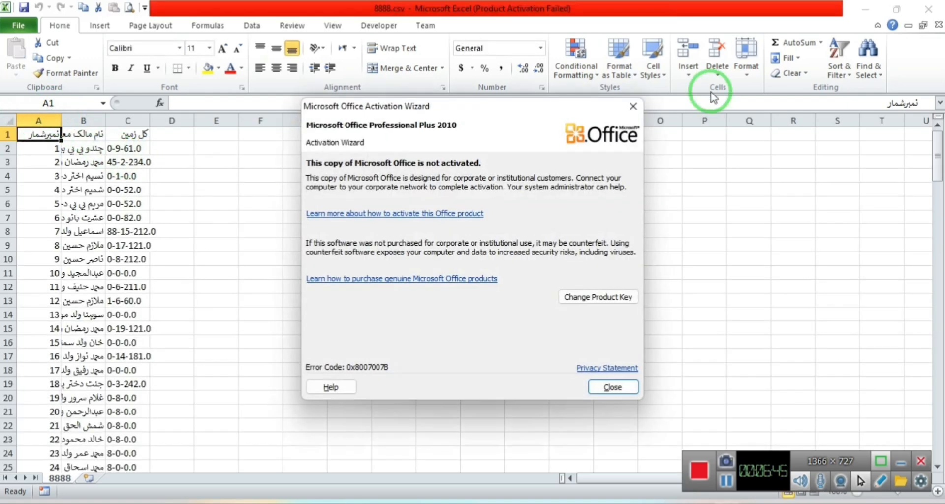
Autofit all columns and set the sheet font to Jameel Noori Nastaleeq size 14.
{"action": "left_click", "coordinate": [633, 106]}
{"action": "left_click", "coordinate": [7, 122]}
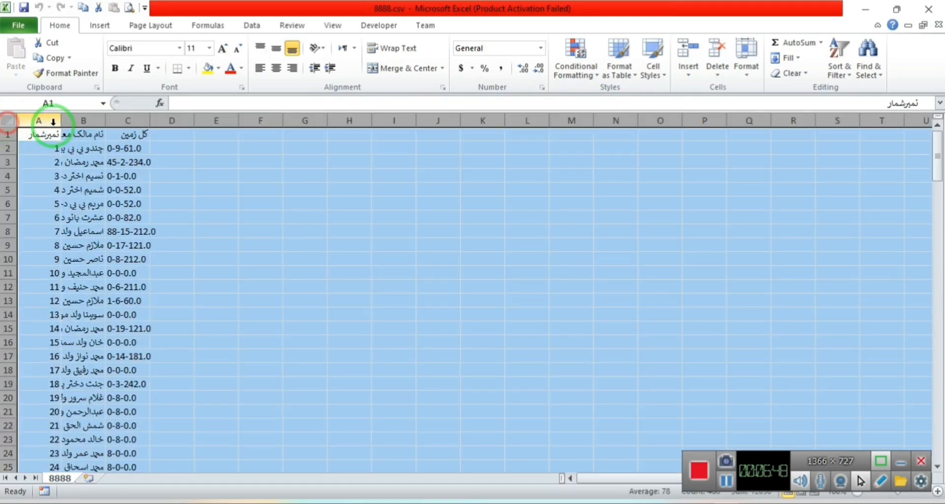
{"action": "double_click", "coordinate": [61, 120]}
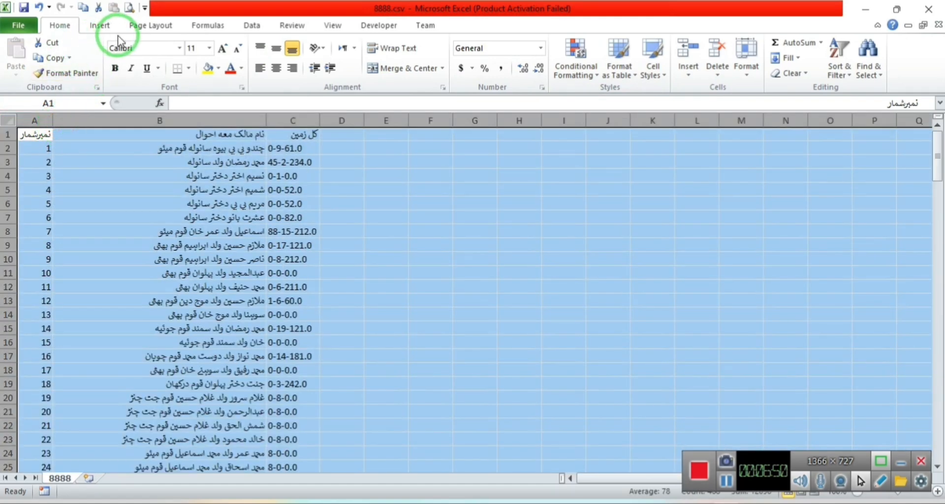
{"action": "left_click", "coordinate": [126, 49]}
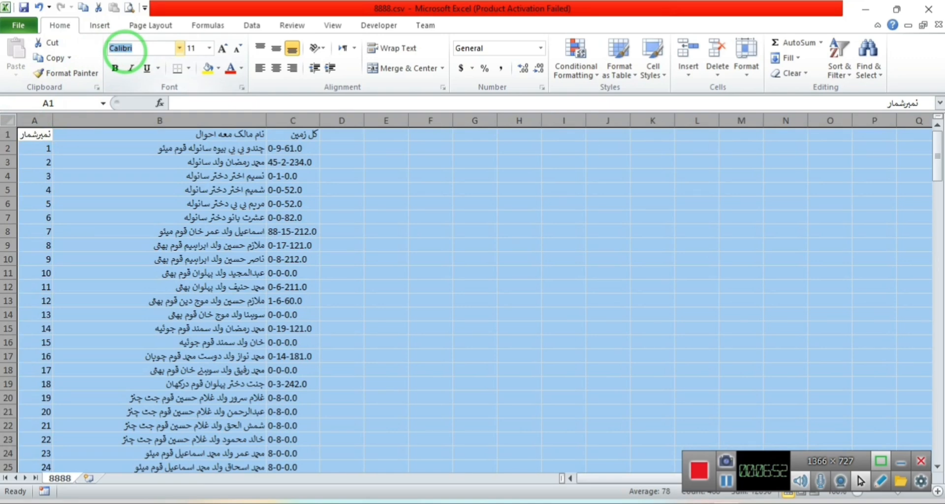
{"action": "type", "text": "Jameel Noori Nastaleeq"}
{"action": "key", "text": "Tab"}
{"action": "type", "text": "1"}
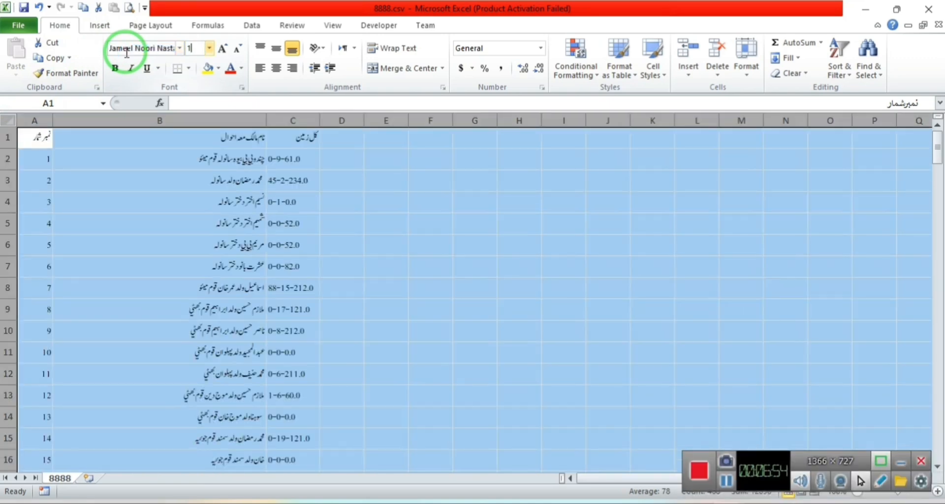
{"action": "type", "text": "4"}
{"action": "key", "text": "Return"}
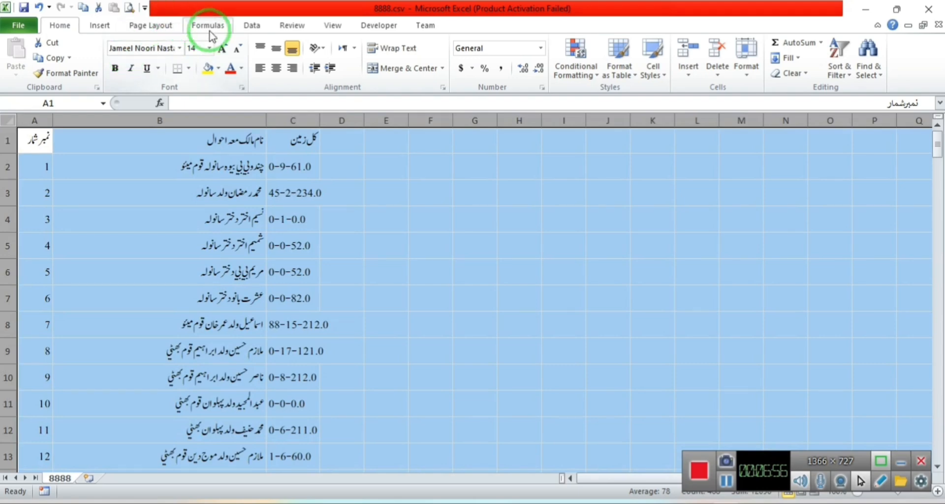
Apply All Borders to A1:C156, widen column C, and bring up Save As.
{"action": "left_click", "coordinate": [43, 144]}
{"action": "key", "text": "ctrl+shift+Right"}
{"action": "key", "text": "ctrl+shift+Down"}
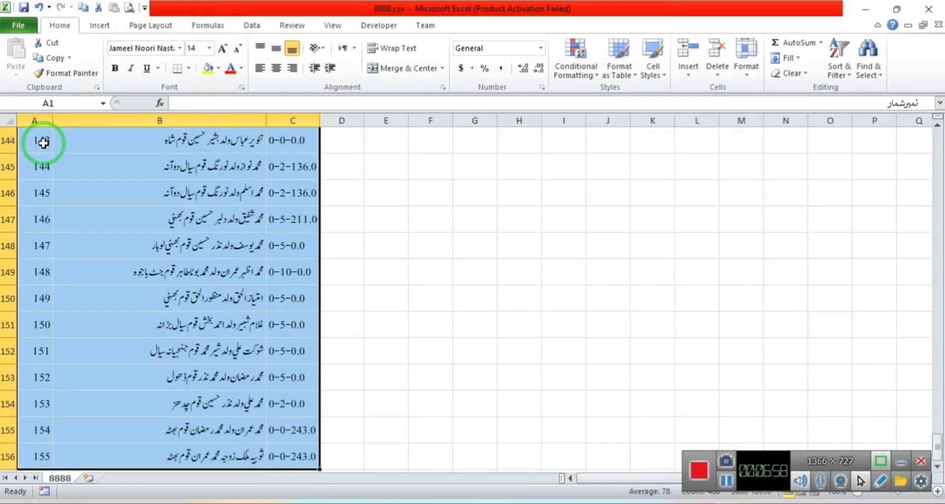
{"action": "left_click", "coordinate": [188, 68]}
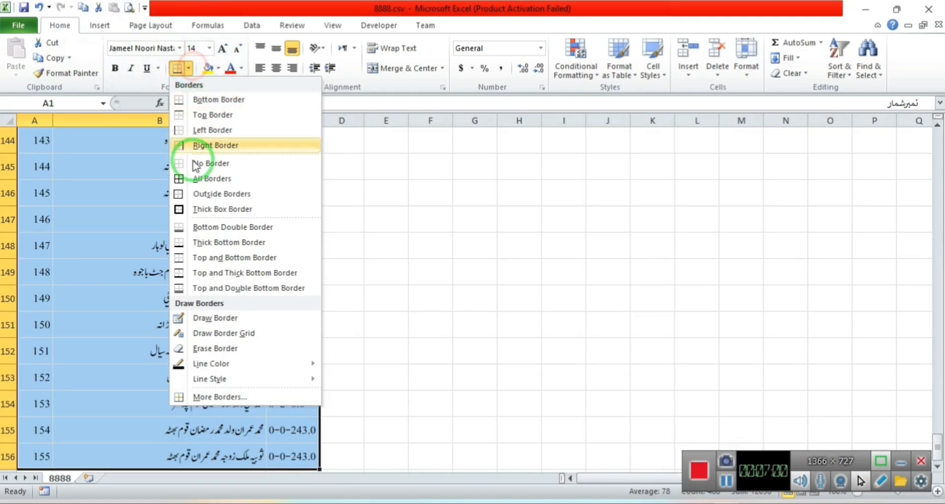
{"action": "left_click", "coordinate": [189, 181]}
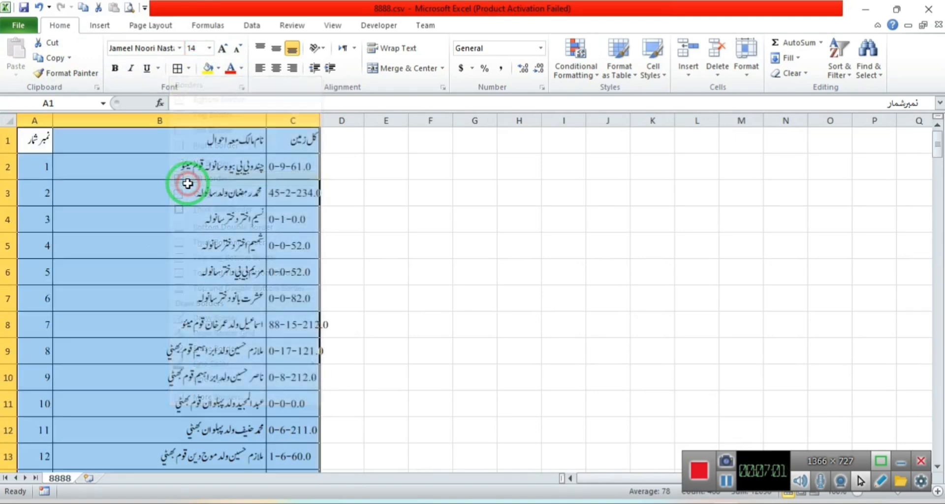
{"action": "left_click_drag", "start_coordinate": [334, 176], "coordinate": [340, 120]}
{"action": "left_click", "coordinate": [312, 166]}
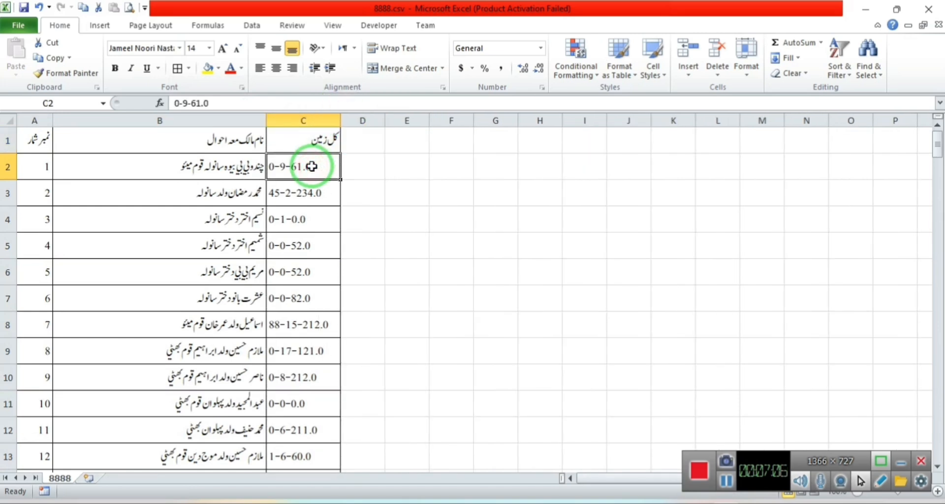
{"action": "left_click", "coordinate": [18, 25]}
{"action": "left_click", "coordinate": [49, 67]}
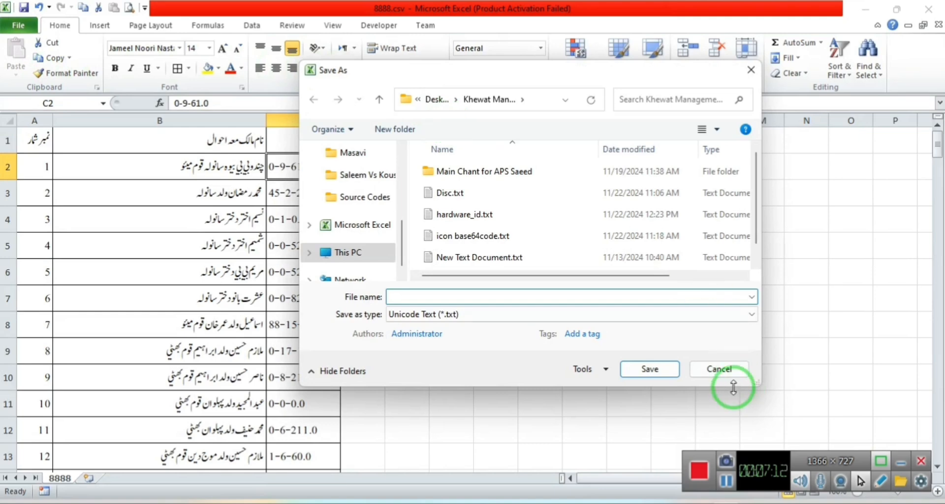
Cancel Excel's Save As dialog and reopen File > Save As.
{"action": "left_click", "coordinate": [720, 373]}
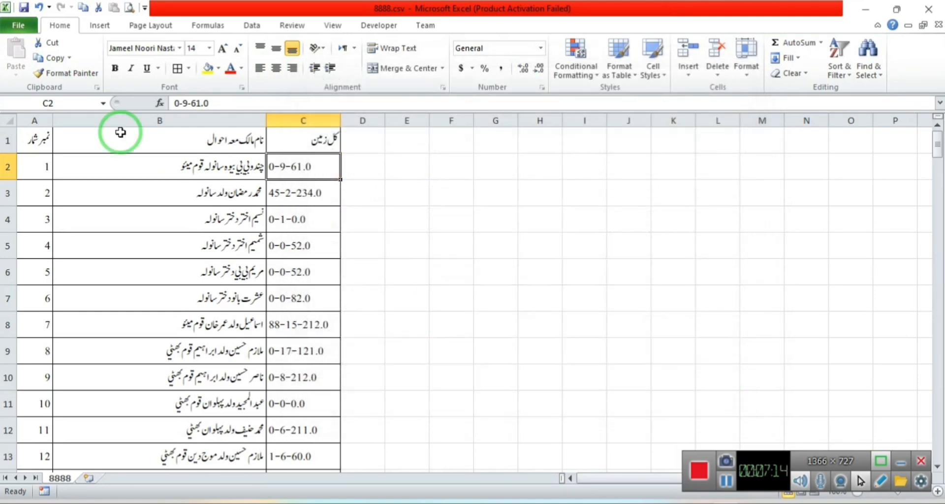
{"action": "left_click", "coordinate": [18, 25]}
{"action": "left_click", "coordinate": [44, 68]}
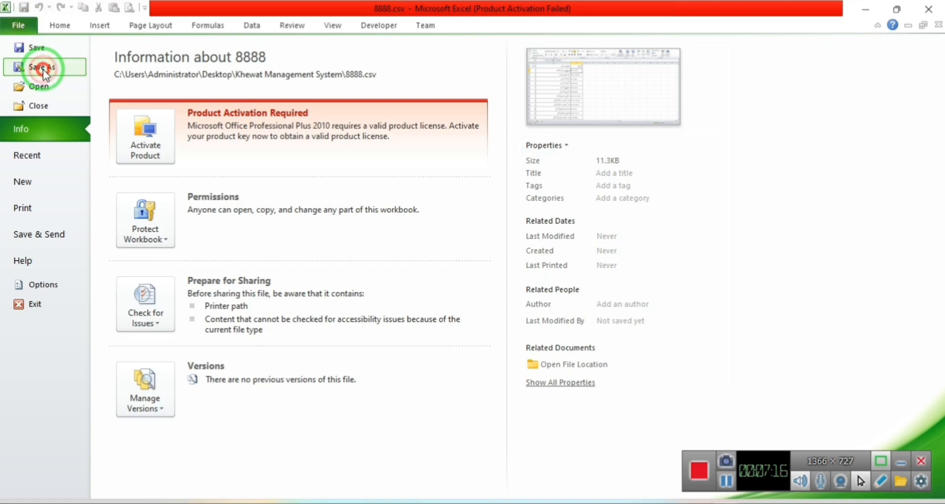
Check the Save as type list, cancel without saving, and bring up the other open windows.
{"action": "left_click", "coordinate": [435, 314]}
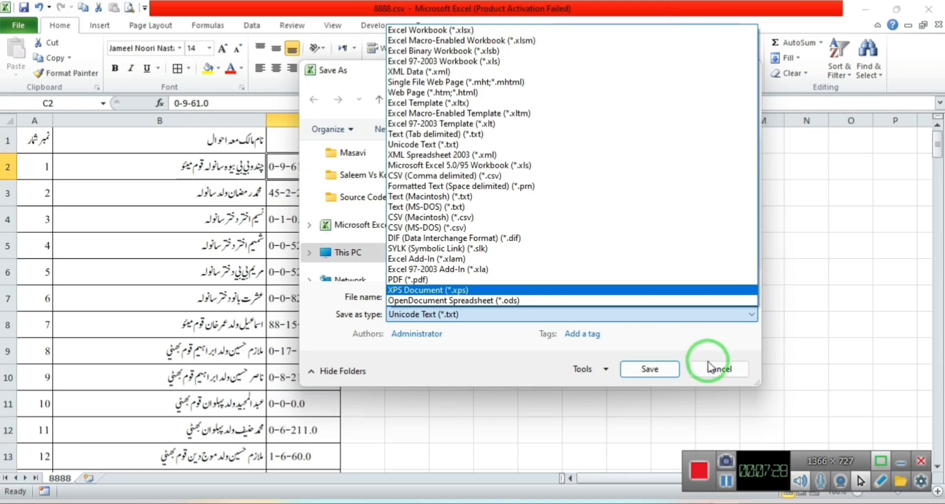
{"action": "left_click", "coordinate": [708, 368]}
{"action": "left_click", "coordinate": [709, 367]}
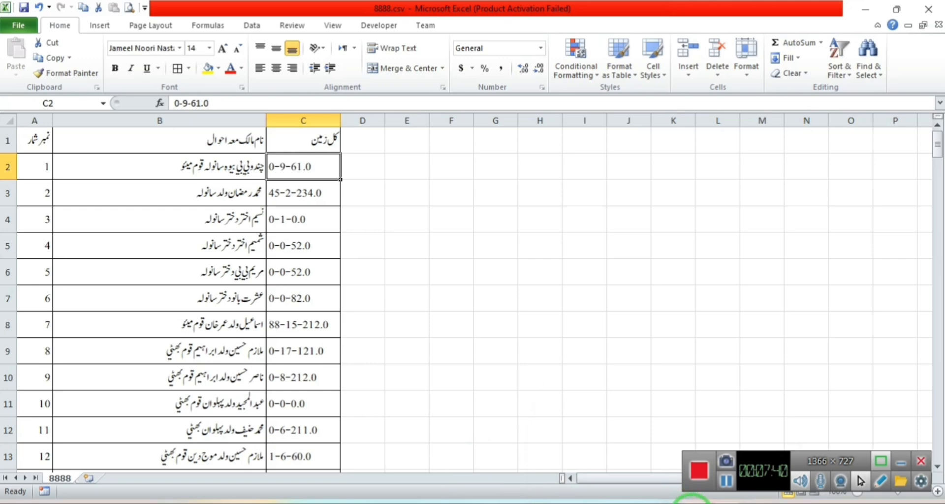
{"action": "left_click", "coordinate": [715, 487]}
In Khewat Management System, start the transfer history export and open Transfer History.csv in Excel.
{"action": "left_click", "coordinate": [738, 443]}
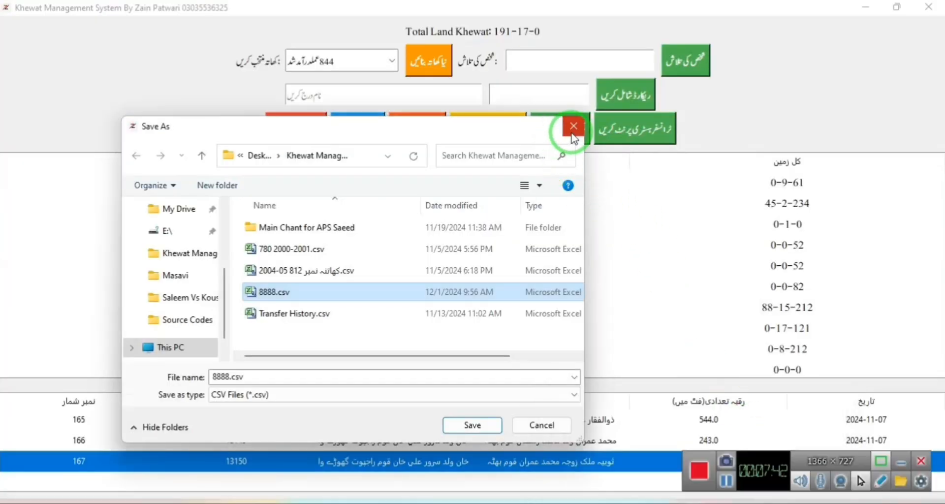
{"action": "left_click", "coordinate": [567, 131]}
{"action": "left_click", "coordinate": [618, 130]}
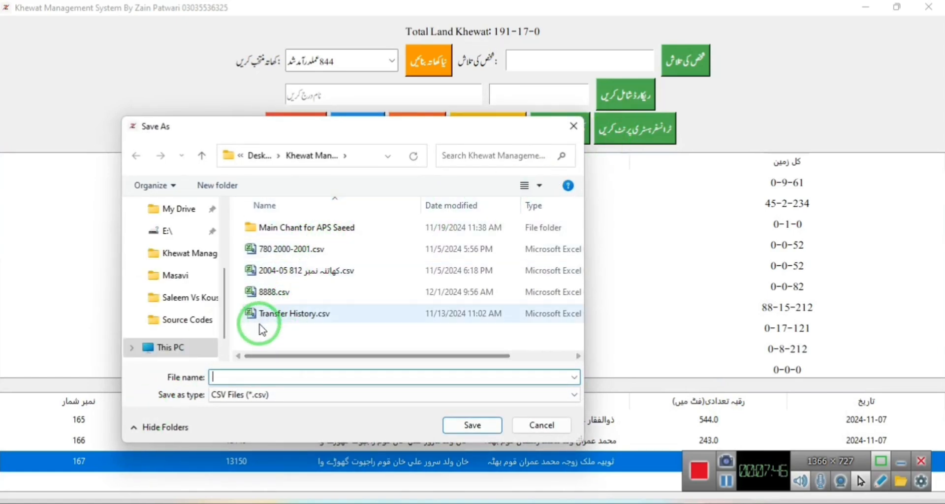
{"action": "left_click", "coordinate": [286, 315]}
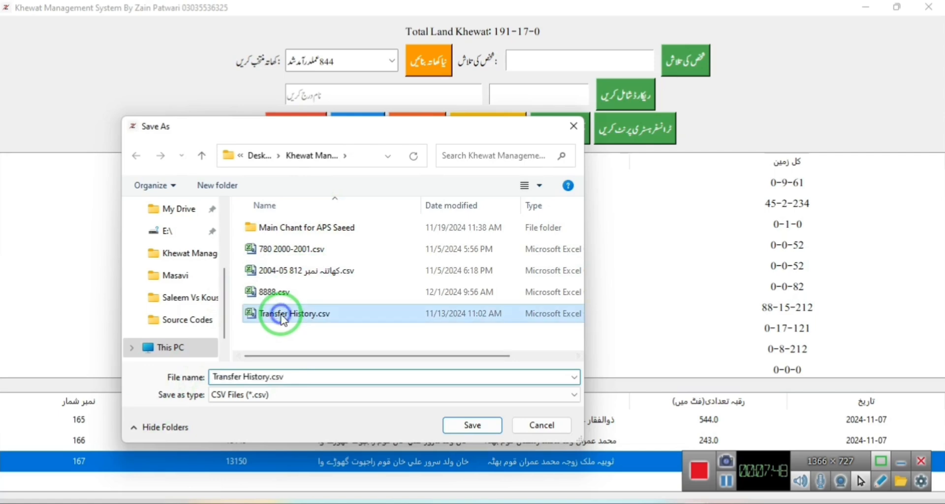
{"action": "right_click", "coordinate": [285, 315]}
{"action": "left_click", "coordinate": [326, 183]}
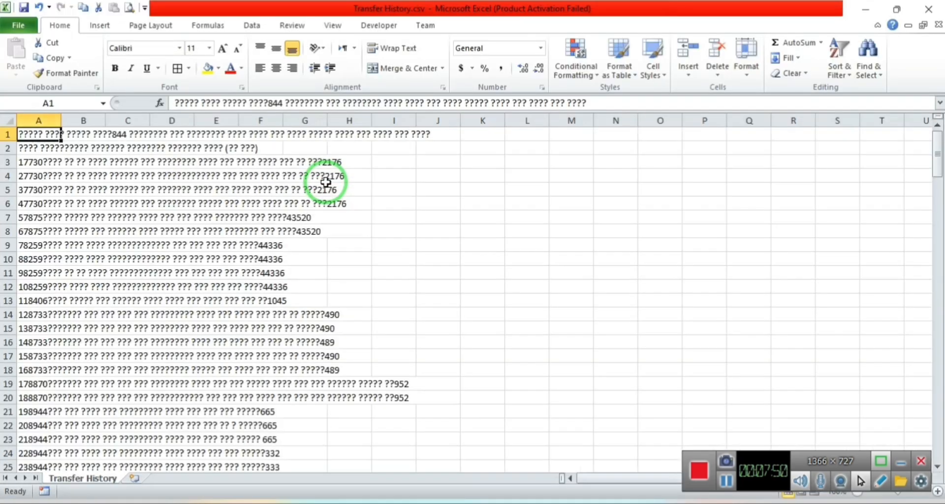
Close the garbled Transfer History.csv workbook and return to Khewat's export save dialog.
{"action": "left_click", "coordinate": [943, 2]}
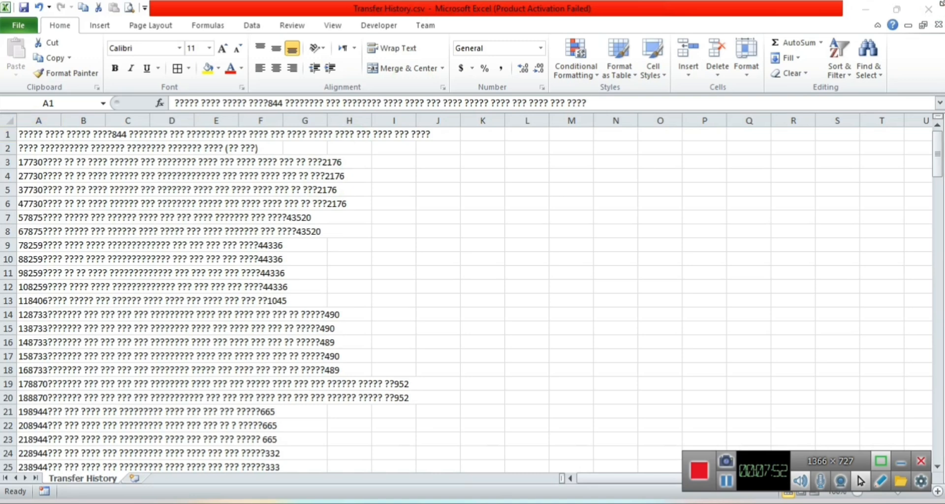
{"action": "left_click", "coordinate": [934, 4]}
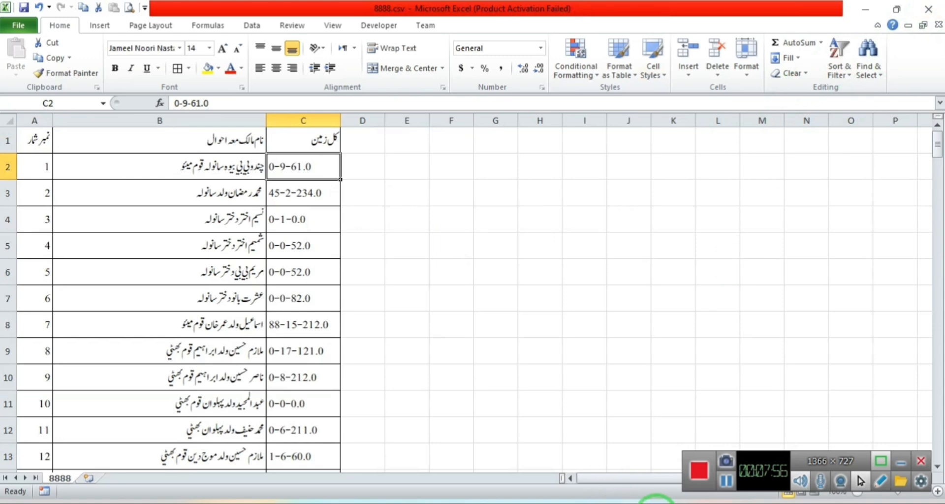
{"action": "left_click", "coordinate": [707, 501]}
{"action": "left_click", "coordinate": [749, 449]}
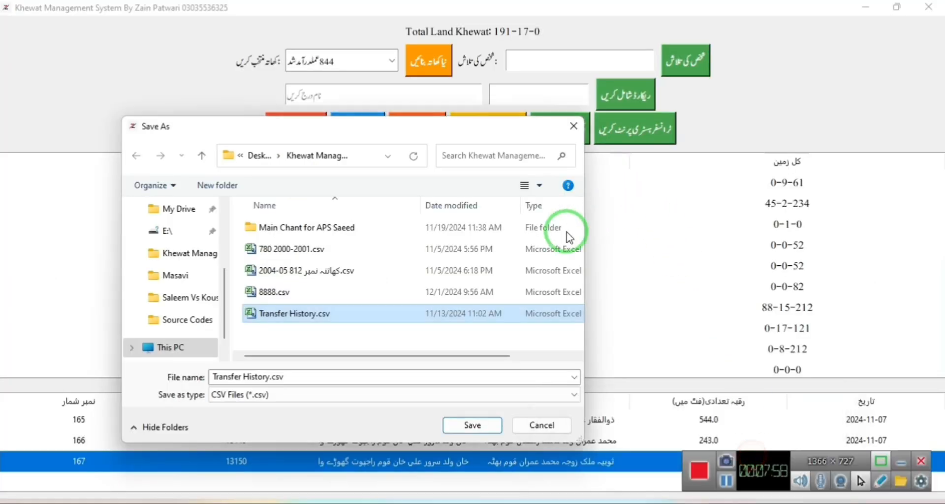
Export the transfer history as Transfer History.csv, replacing the existing file.
{"action": "left_click", "coordinate": [242, 378]}
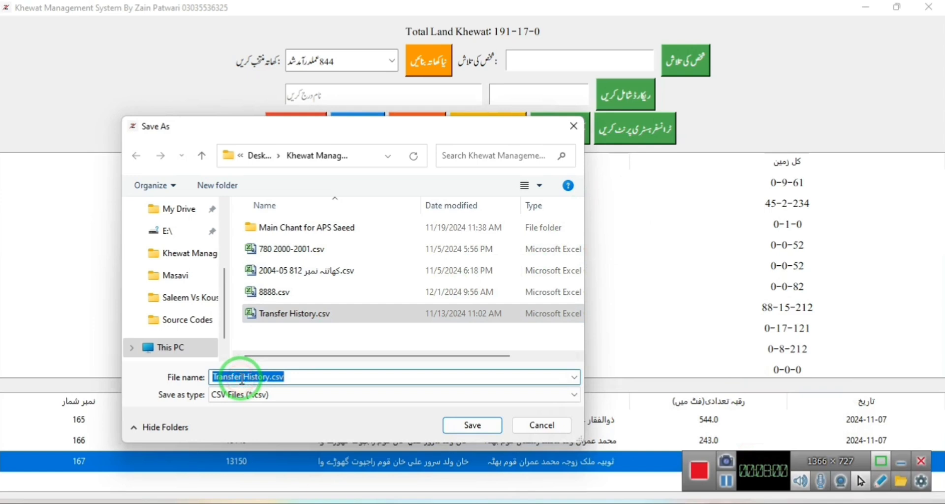
{"action": "left_click", "coordinate": [455, 425]}
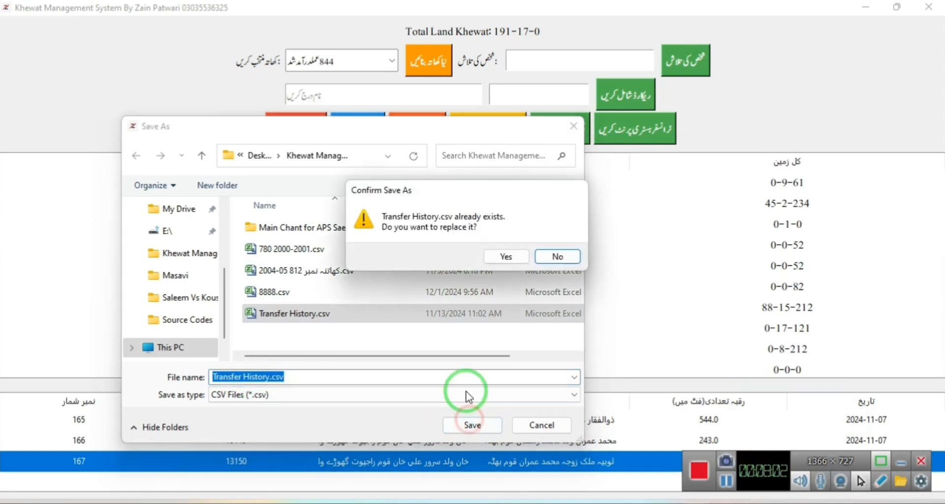
{"action": "left_click", "coordinate": [517, 258]}
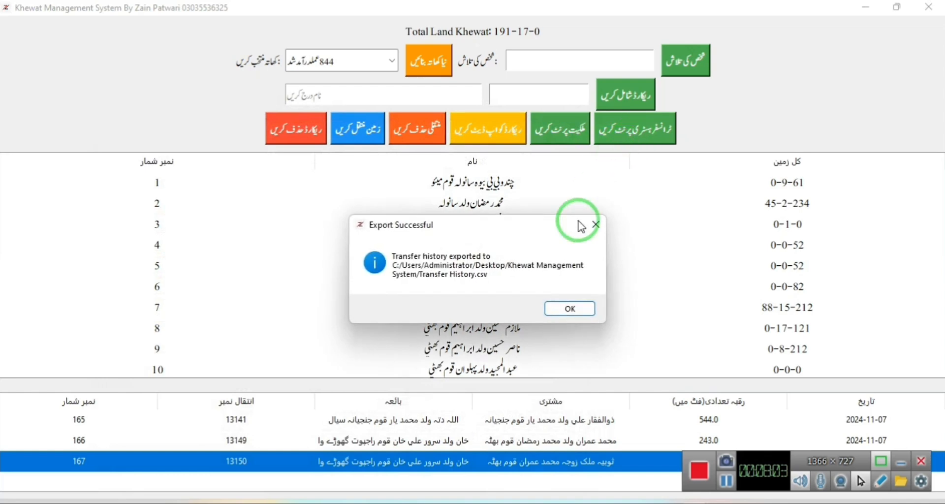
{"action": "left_click", "coordinate": [564, 313]}
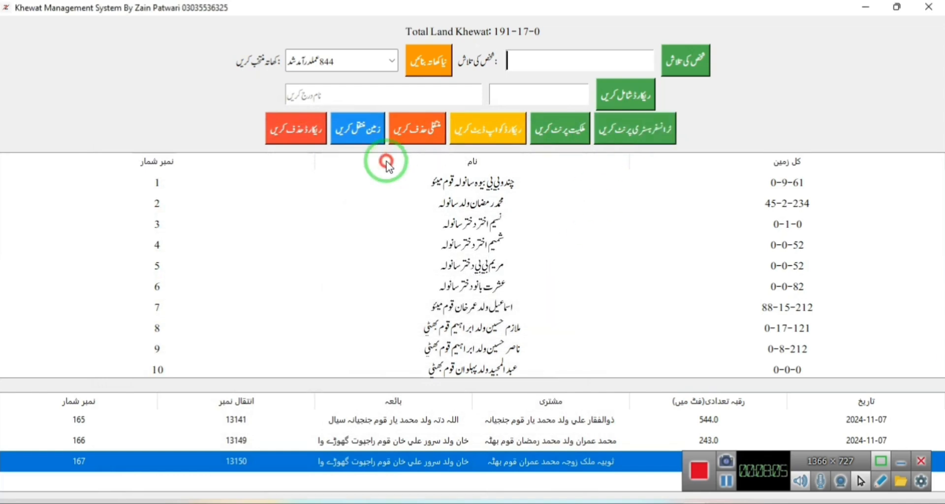
Export the transfer history again and open the new Transfer History.csv in Excel.
{"action": "left_click", "coordinate": [615, 130]}
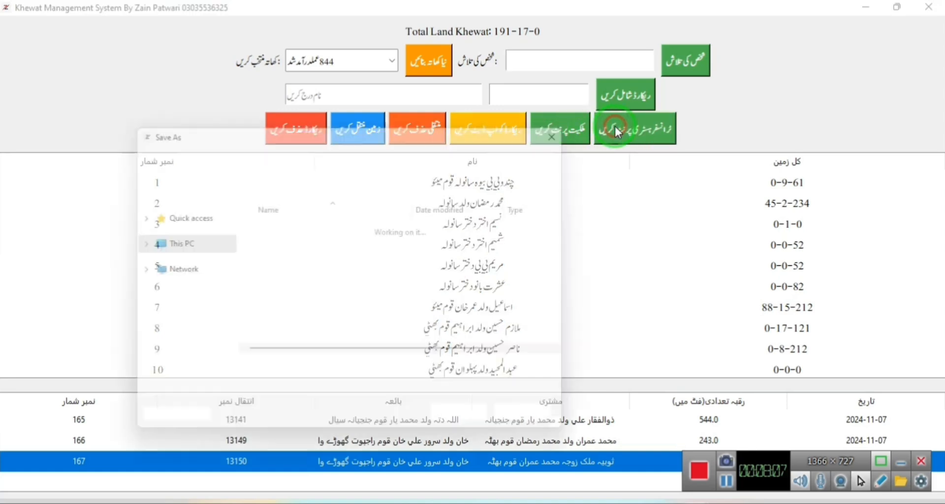
{"action": "left_click", "coordinate": [301, 314]}
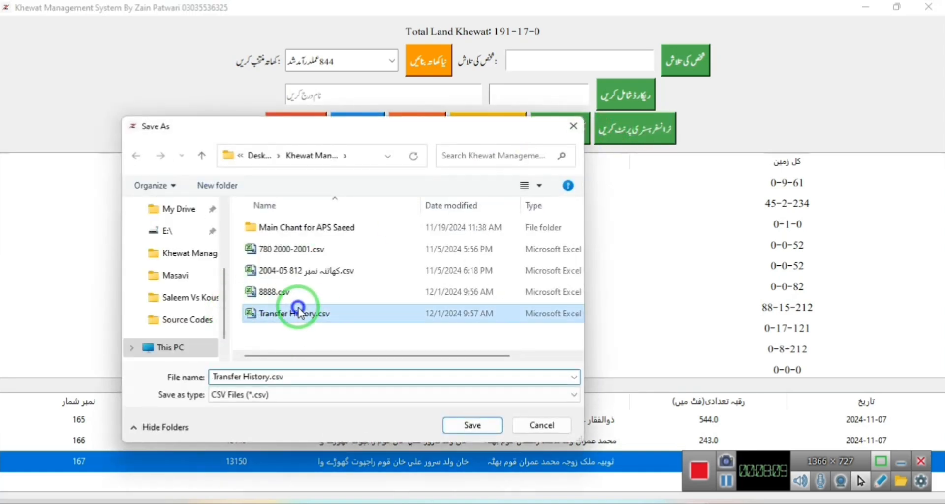
{"action": "right_click", "coordinate": [299, 313]}
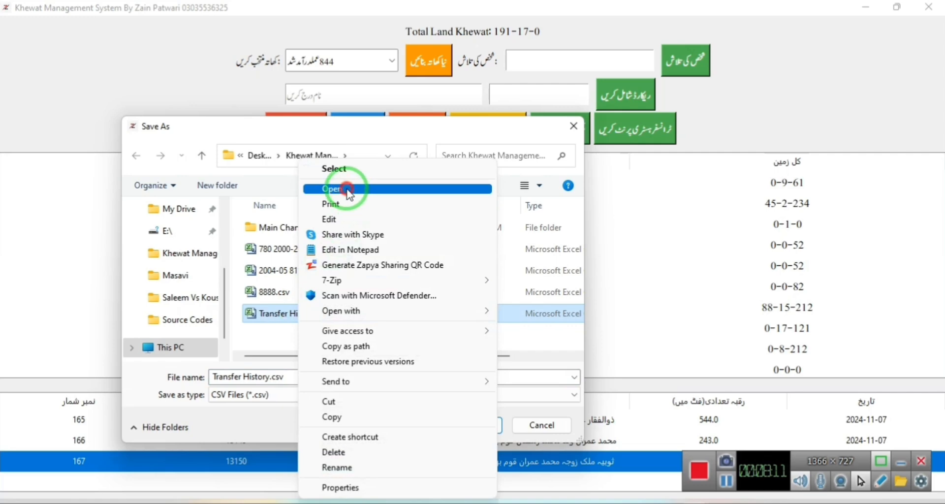
{"action": "left_click", "coordinate": [347, 189]}
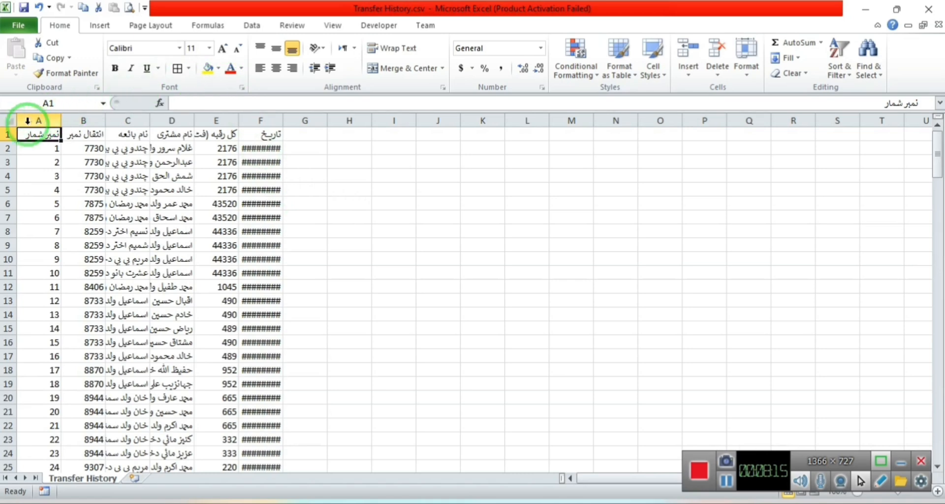
AutoFit all columns and set the sheet to Jameel Noori Nastaleeq 16, centred and middle-aligned.
{"action": "left_click", "coordinate": [9, 120]}
{"action": "double_click", "coordinate": [56, 120]}
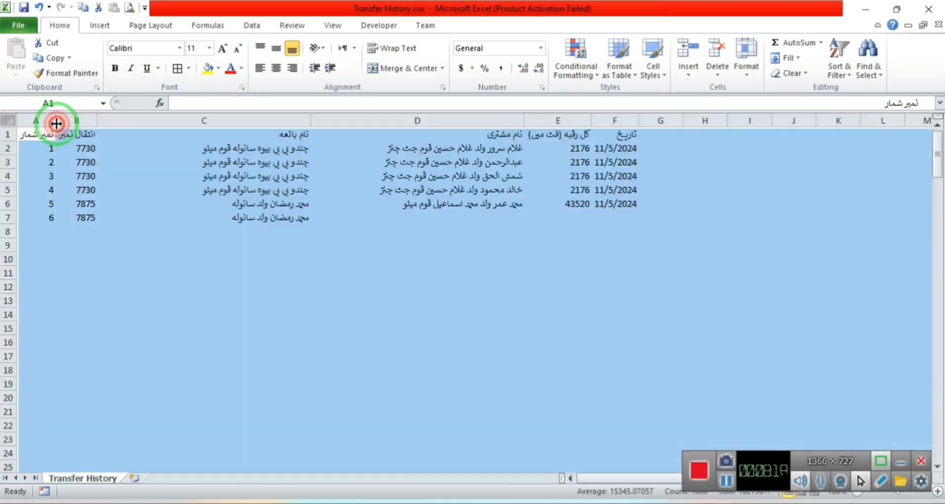
{"action": "left_click", "coordinate": [165, 47]}
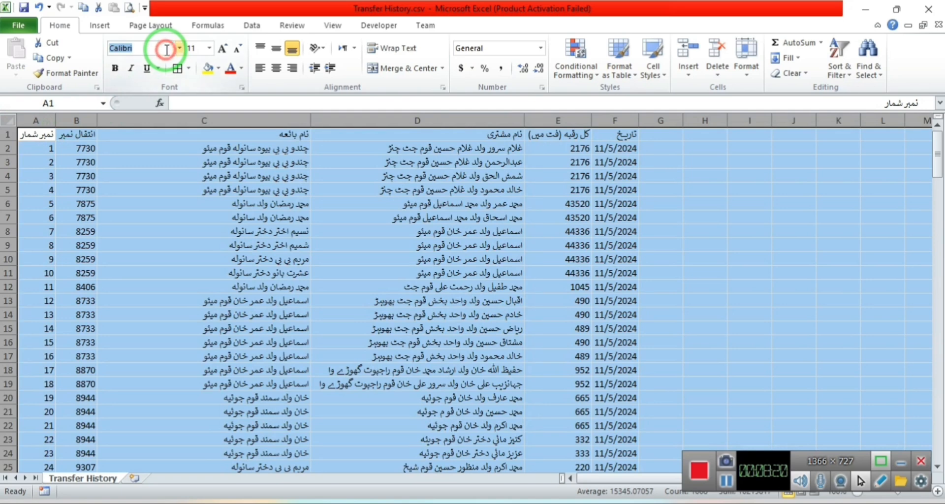
{"action": "type", "text": "Jameel"}
{"action": "key", "text": "Return"}
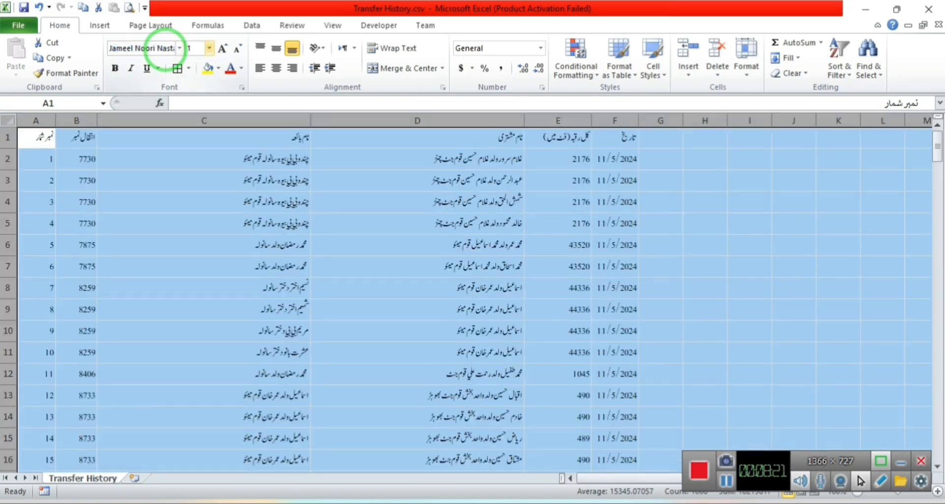
{"action": "type", "text": "16"}
{"action": "key", "text": "Return"}
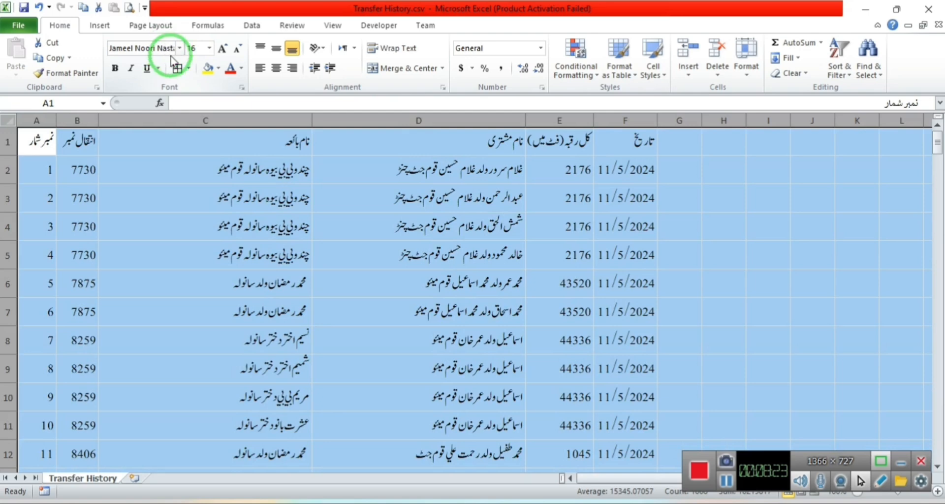
{"action": "left_click", "coordinate": [276, 68]}
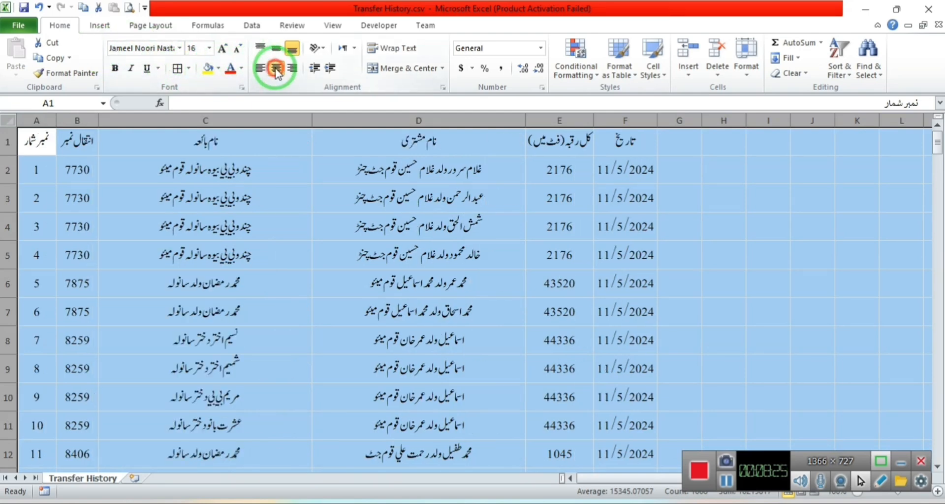
{"action": "left_click", "coordinate": [278, 48]}
Apply All Borders to the table range A1:F168, then deselect and review the sheet.
{"action": "left_click", "coordinate": [42, 142]}
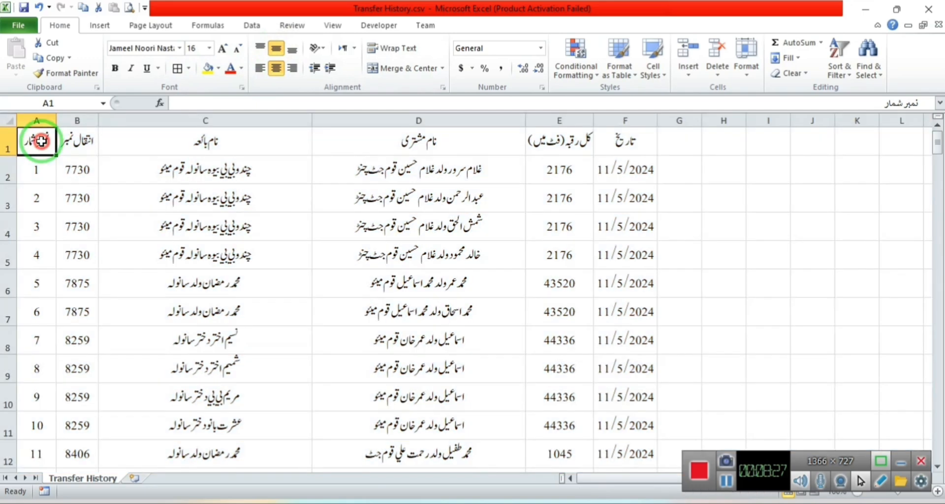
{"action": "key", "text": "ctrl+shift+Right"}
{"action": "key", "text": "ctrl+shift+Down"}
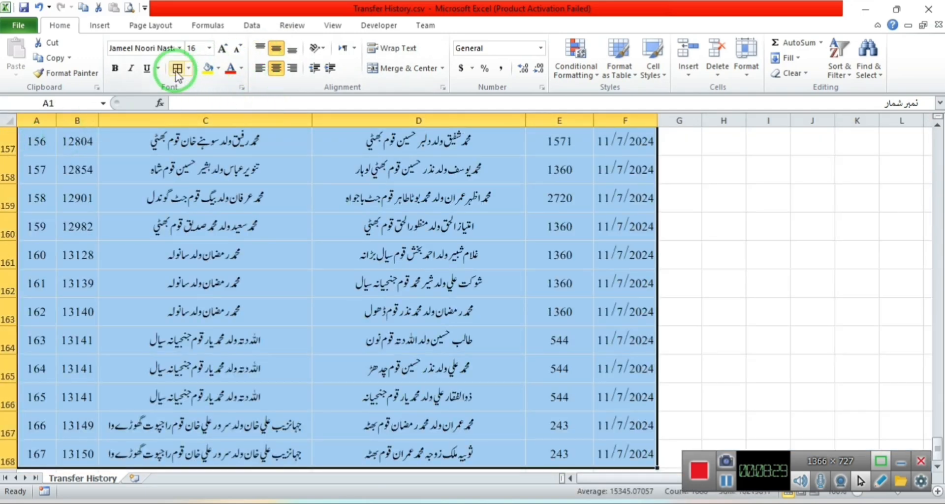
{"action": "left_click", "coordinate": [177, 67]}
{"action": "key", "text": "ctrl+BackSpace"}
{"action": "left_click", "coordinate": [242, 204]}
{"action": "left_click", "coordinate": [406, 227]}
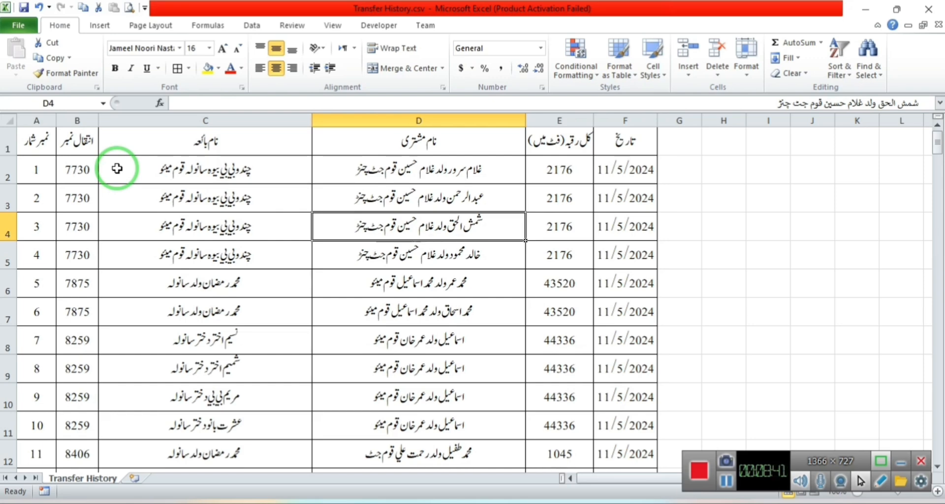
{"action": "scroll", "coordinate": [116, 168], "scroll_direction": "down", "scroll_amount": 12}
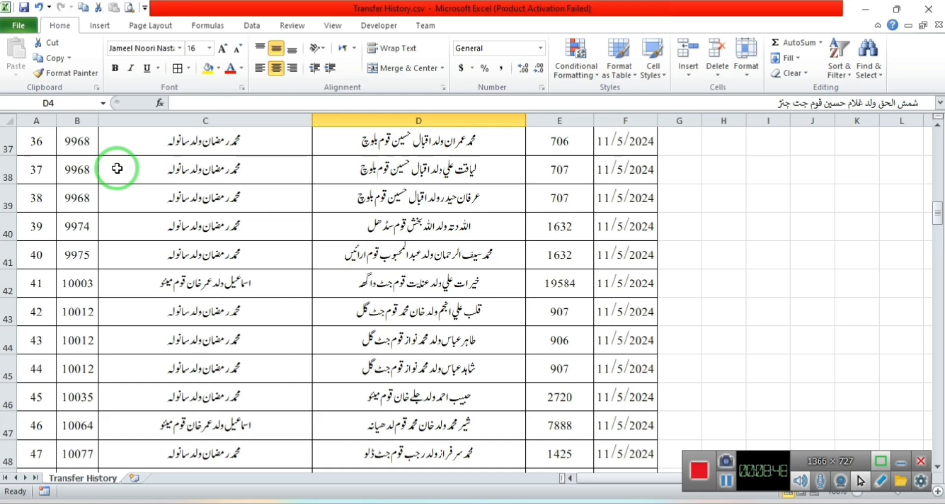
{"action": "scroll", "coordinate": [116, 168], "scroll_direction": "down", "scroll_amount": 8}
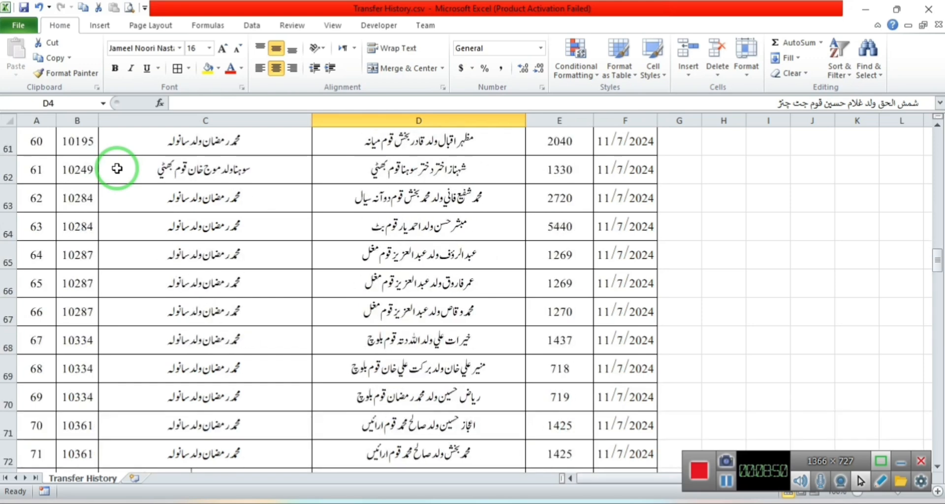
{"action": "scroll", "coordinate": [117, 168], "scroll_direction": "up", "scroll_amount": 20}
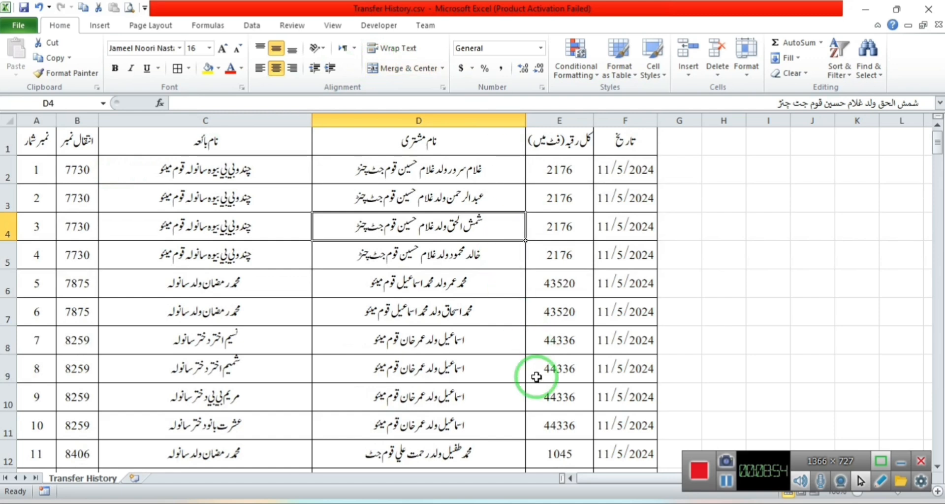
In the dist folder, select the four database files and khewat.exe, then return to Khewat Management System.
{"action": "mouse_move", "coordinate": [511, 497]}
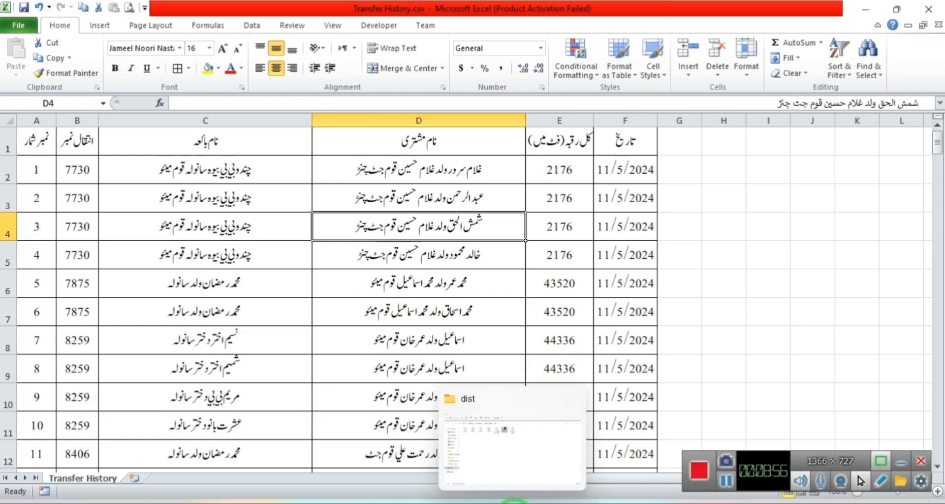
{"action": "left_click", "coordinate": [502, 450]}
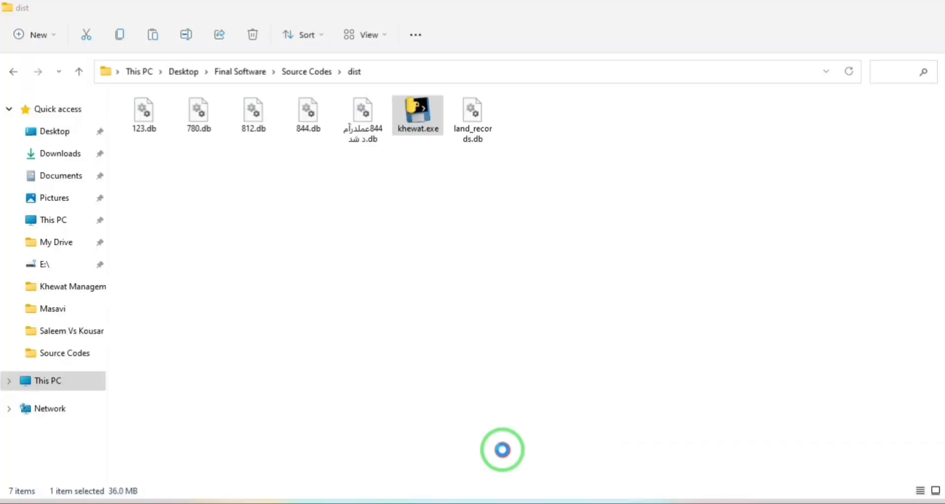
{"action": "left_click", "coordinate": [273, 192]}
{"action": "left_click", "coordinate": [361, 142]}
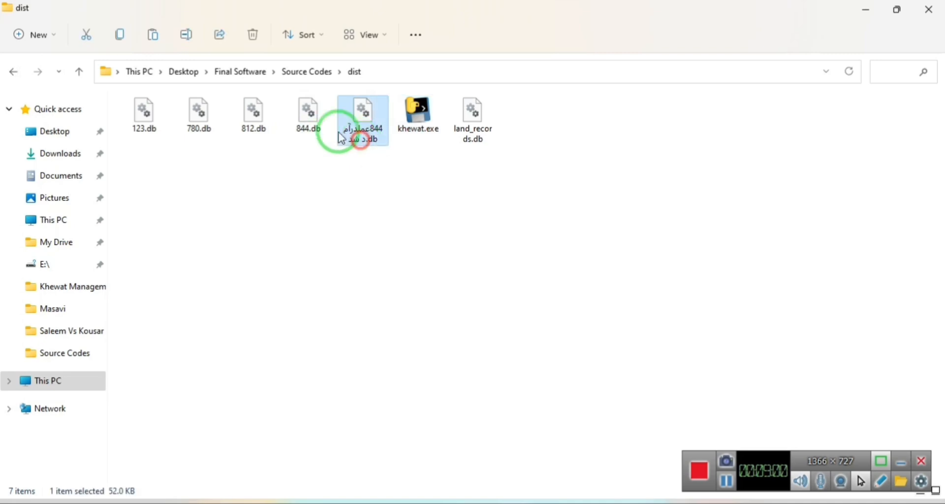
{"action": "left_click_drag", "start_coordinate": [196, 159], "coordinate": [365, 118]}
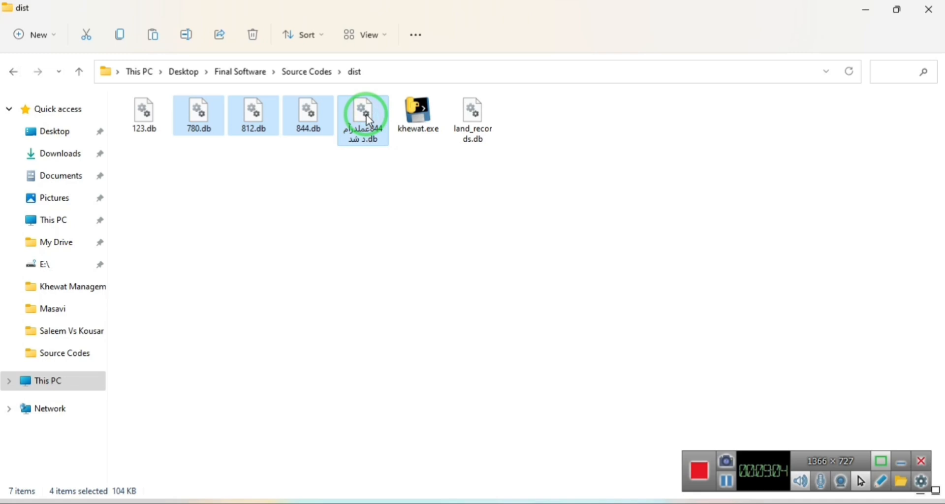
{"action": "left_click", "coordinate": [413, 121]}
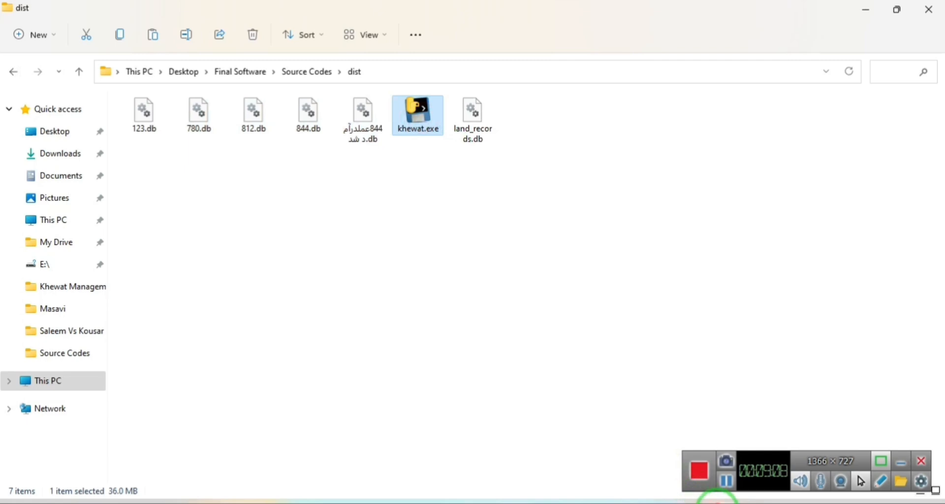
{"action": "mouse_move", "coordinate": [717, 498]}
{"action": "left_click", "coordinate": [777, 459]}
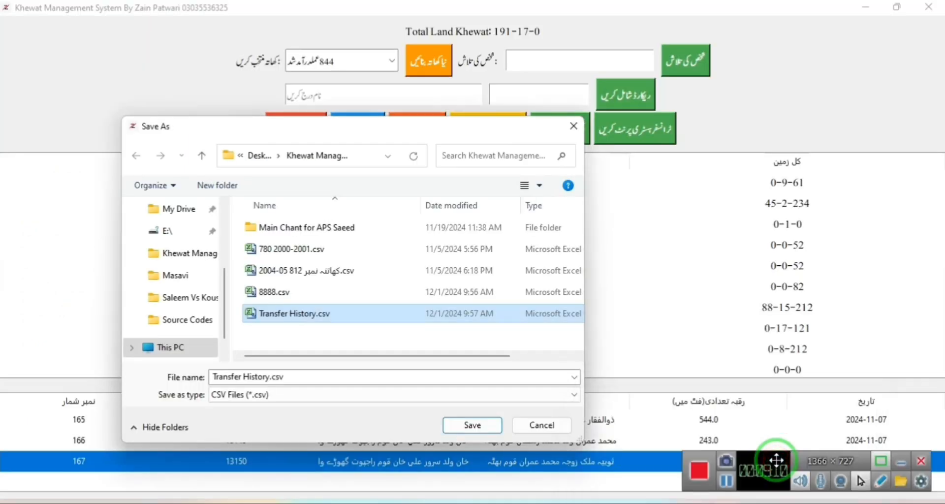
Cancel Khewat's Save As dialog and select ID Generator.exe in the ID Generator folder.
{"action": "left_click", "coordinate": [549, 425]}
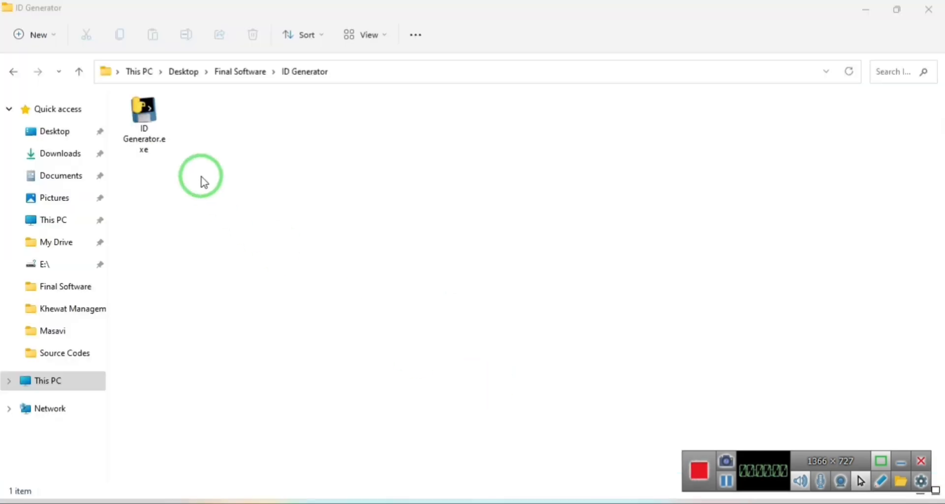
{"action": "left_click", "coordinate": [150, 138]}
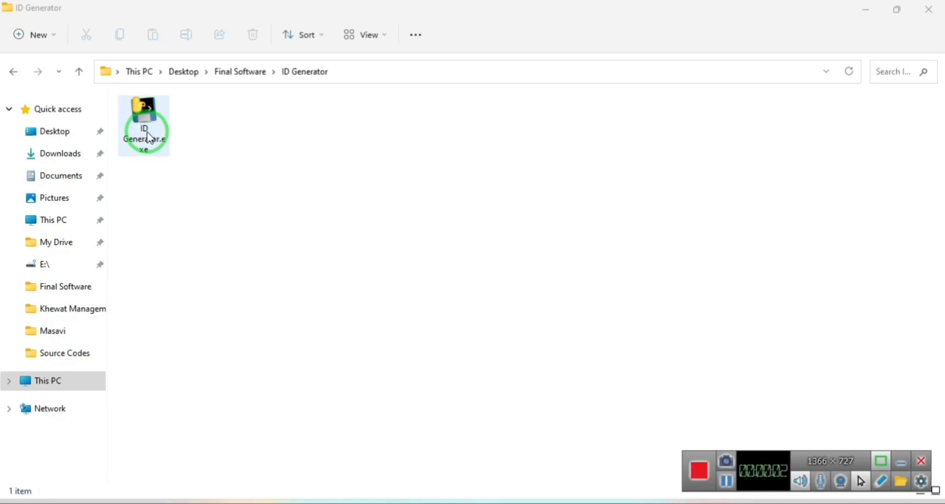
Run ID Generator.exe and open the generated hardware_id.txt to view the 36-character hardware ID.
{"action": "double_click", "coordinate": [150, 138]}
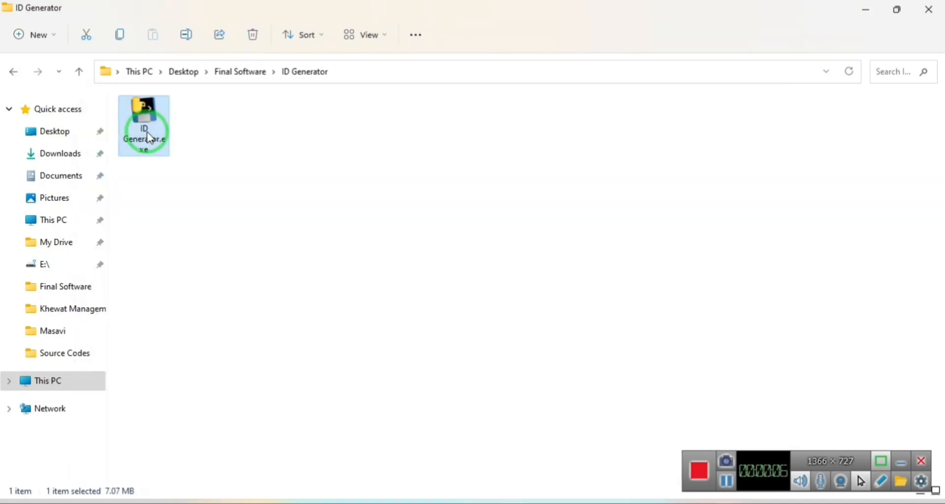
{"action": "double_click", "coordinate": [144, 118]}
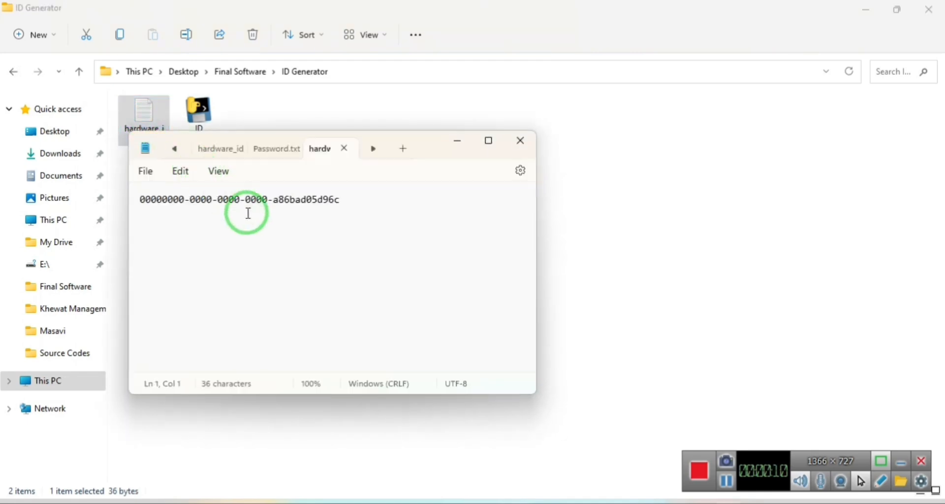
{"action": "left_click_drag", "start_coordinate": [360, 219], "coordinate": [105, 202]}
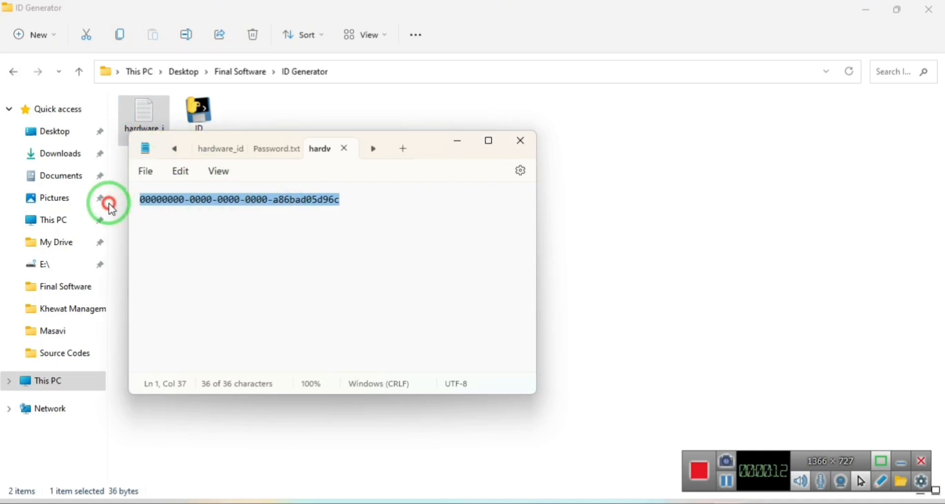
{"action": "left_click", "coordinate": [428, 193]}
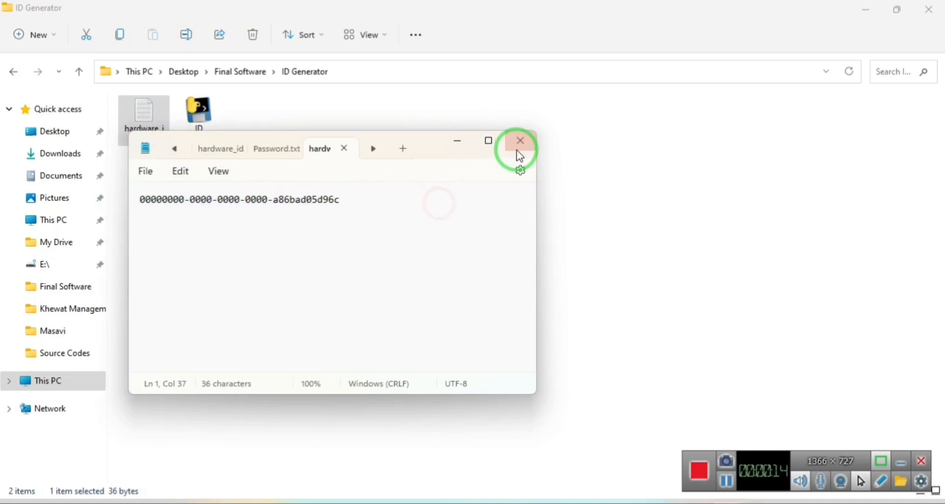